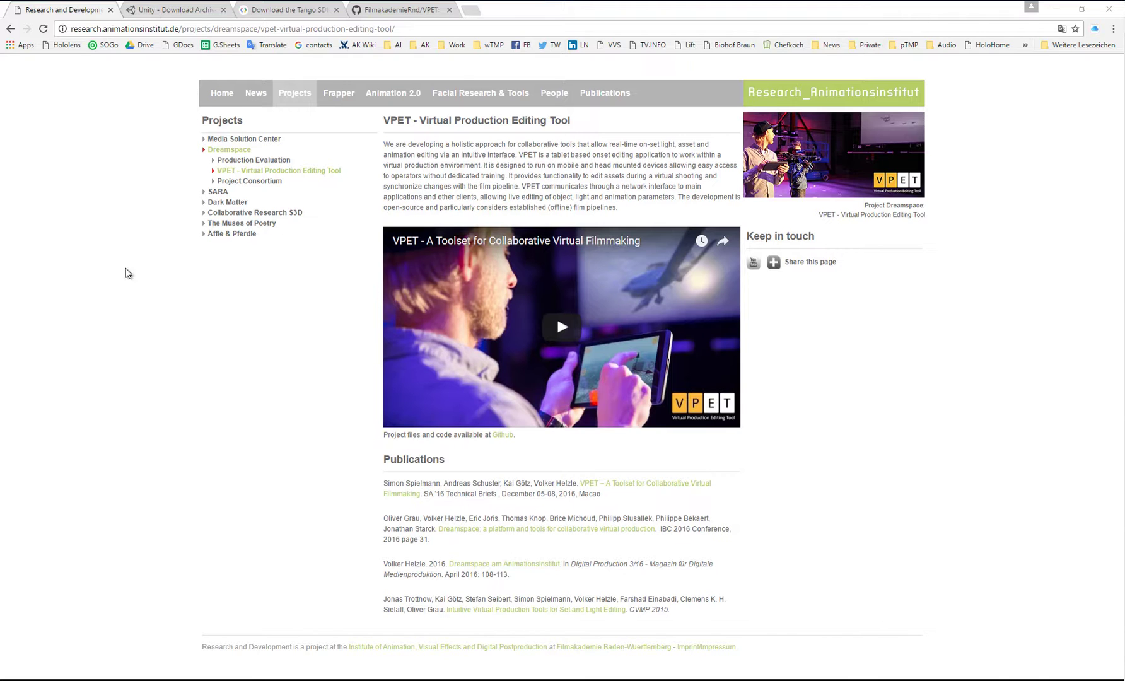
- Step through the Chrome tabs to the Unity 5.3.7 archive, then the Tango SDK Caporales 1.49 downloads page
{"action": "key", "text": "ctrl+Tab"}
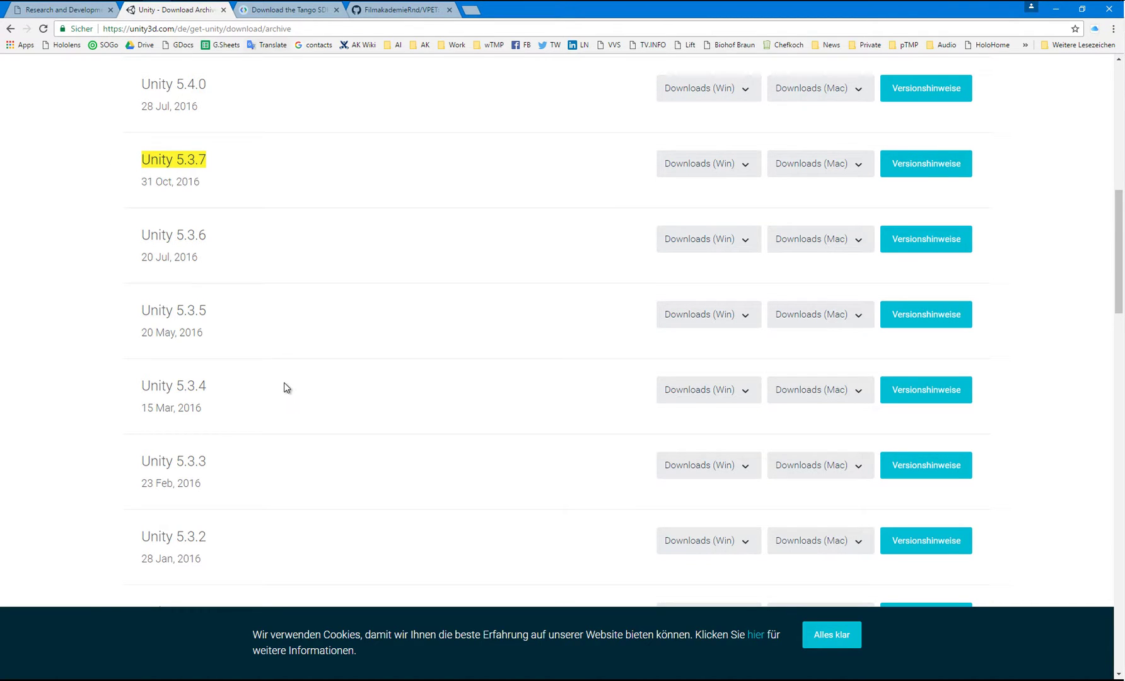
{"action": "key", "text": "ctrl+Tab"}
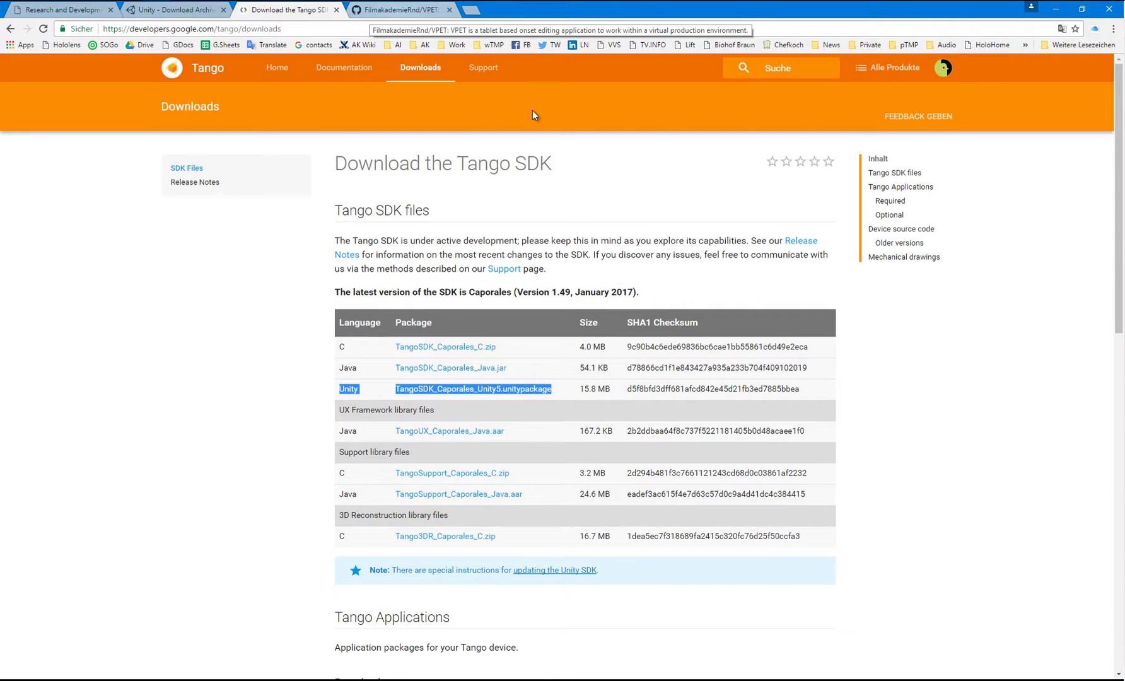
- Clone the VPET GitHub repository into the empty VPET_Github folder with TortoiseGit, then open VPET_ReadMe.html
{"action": "key", "text": "ctrl+Tab"}
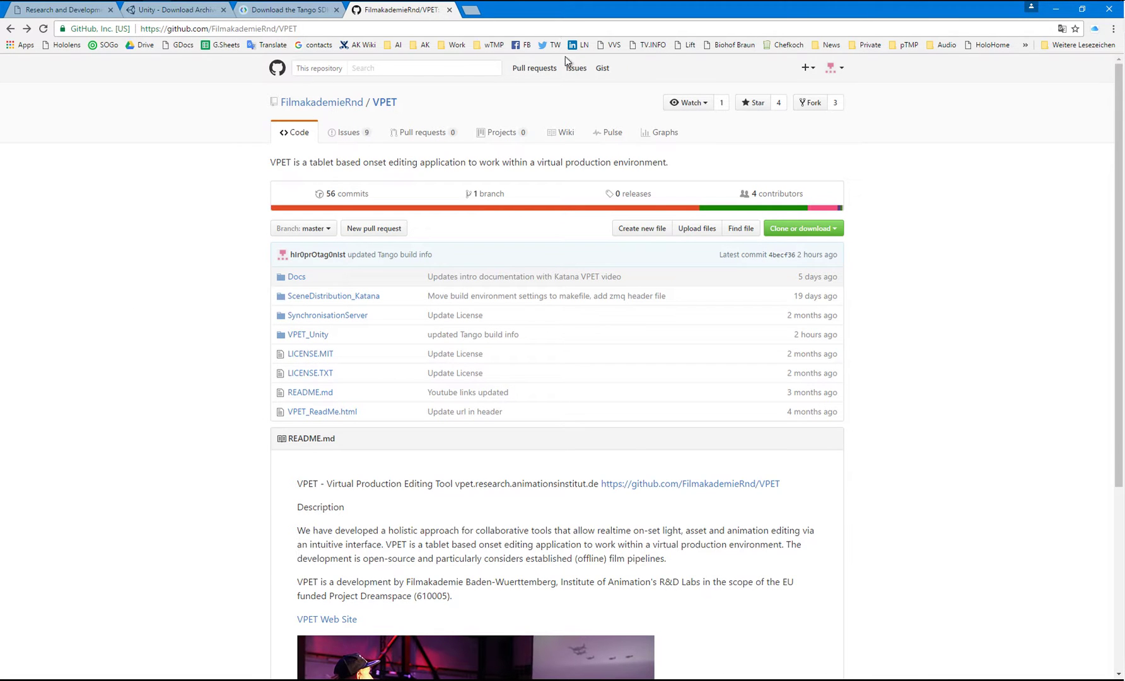
{"action": "key", "text": "alt+Tab"}
{"action": "right_click", "coordinate": [769, 340]}
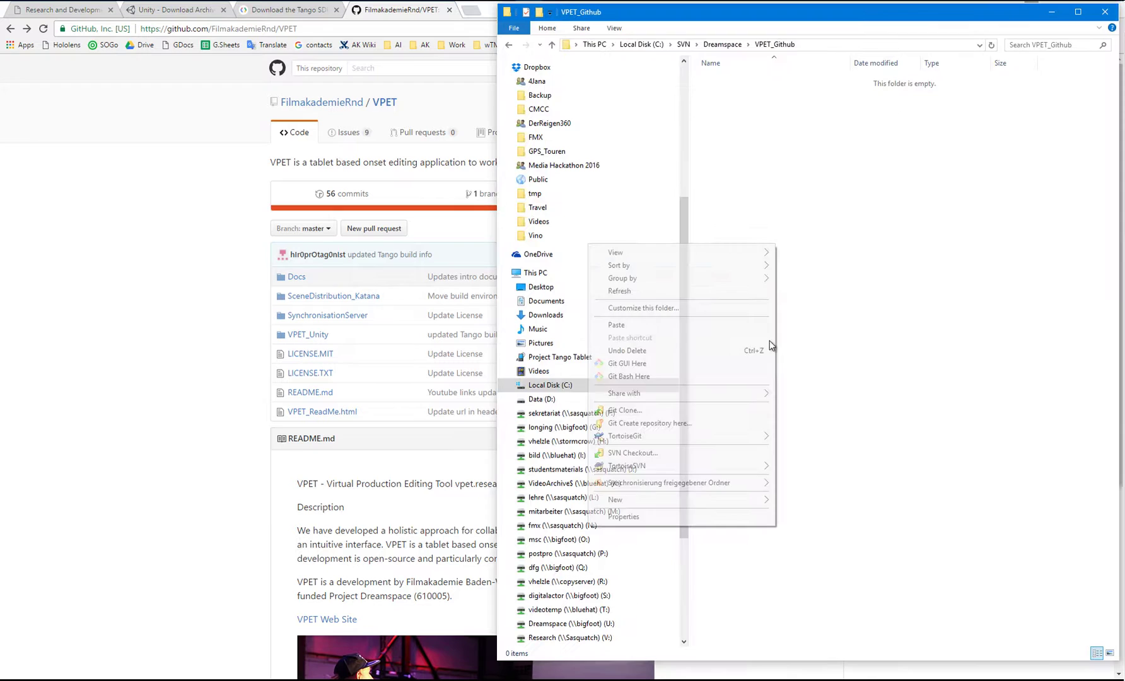
{"action": "mouse_move", "coordinate": [702, 391]}
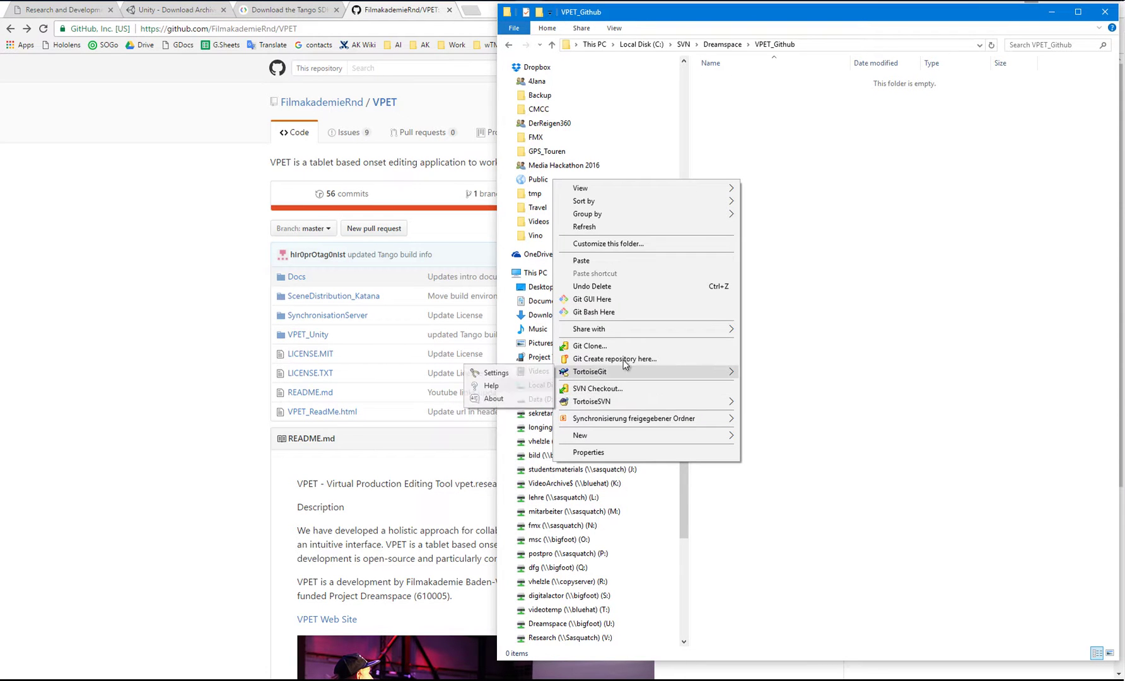
{"action": "left_click", "coordinate": [697, 351]}
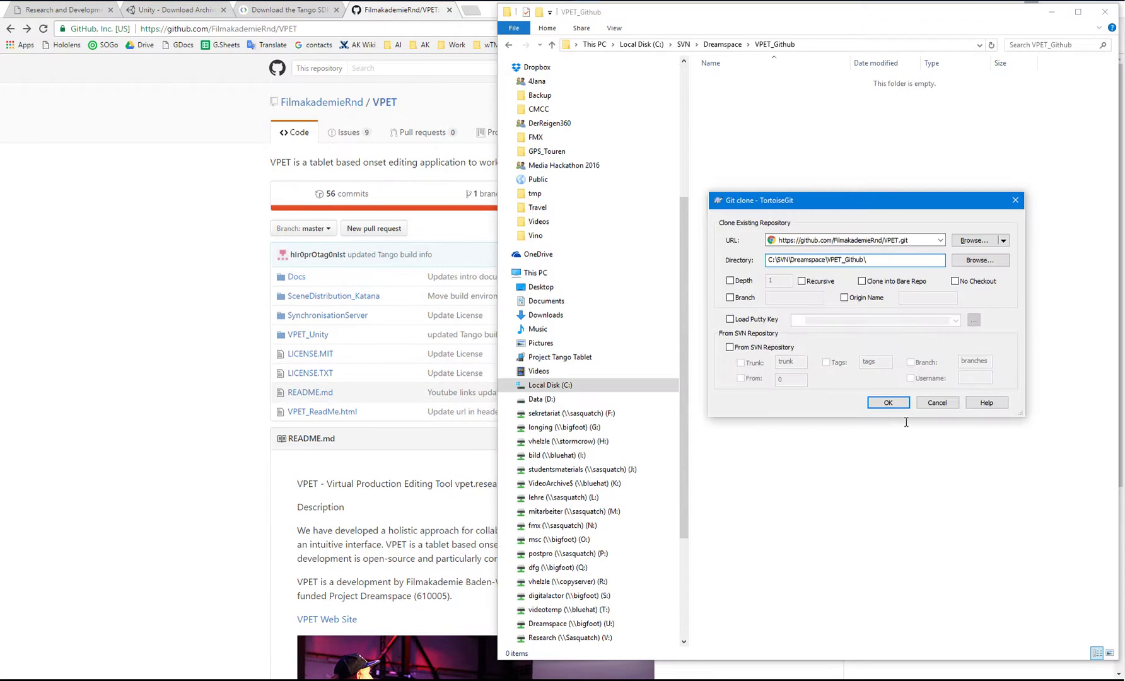
{"action": "left_click", "coordinate": [906, 417]}
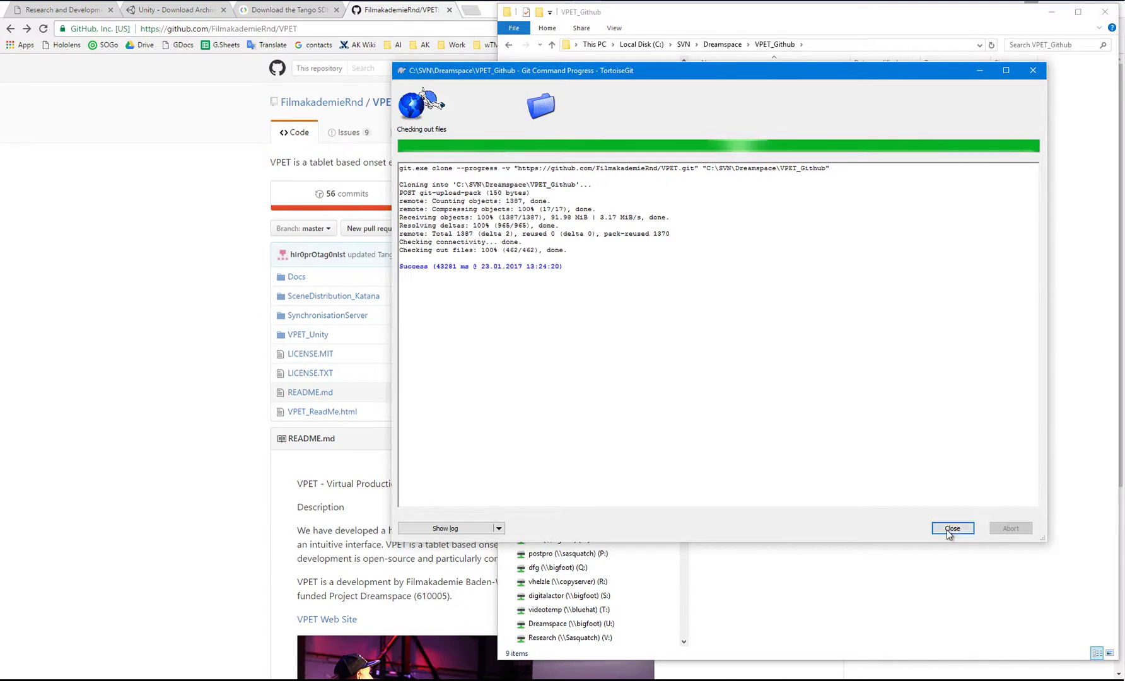
{"action": "left_click", "coordinate": [952, 528]}
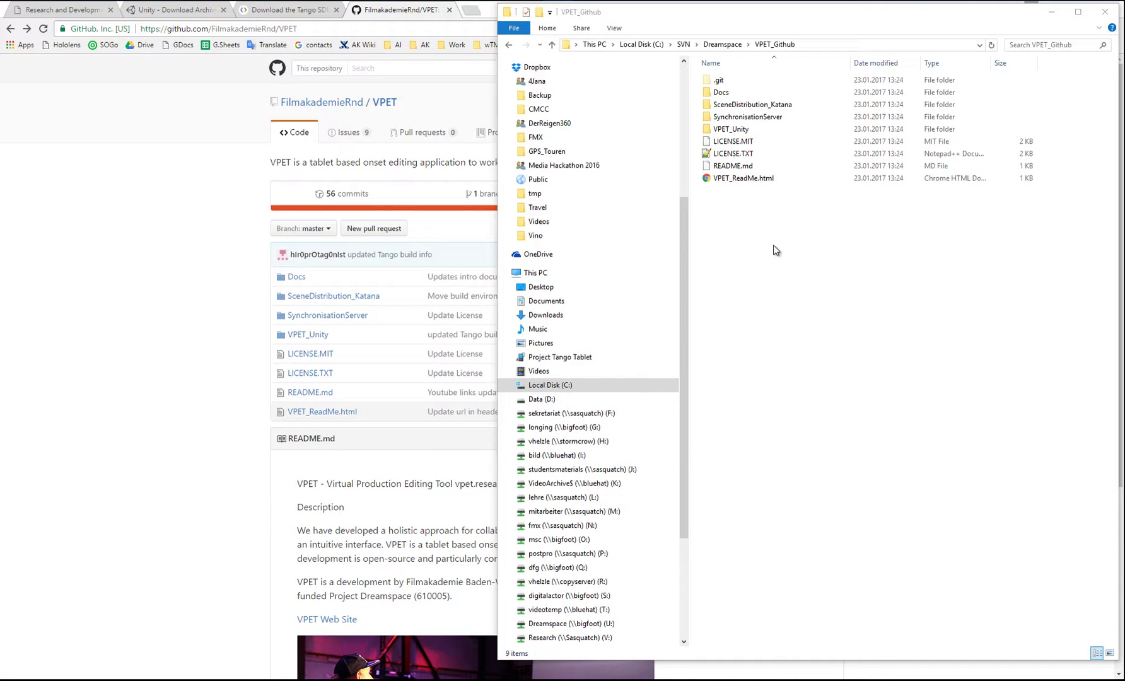
{"action": "double_click", "coordinate": [766, 184]}
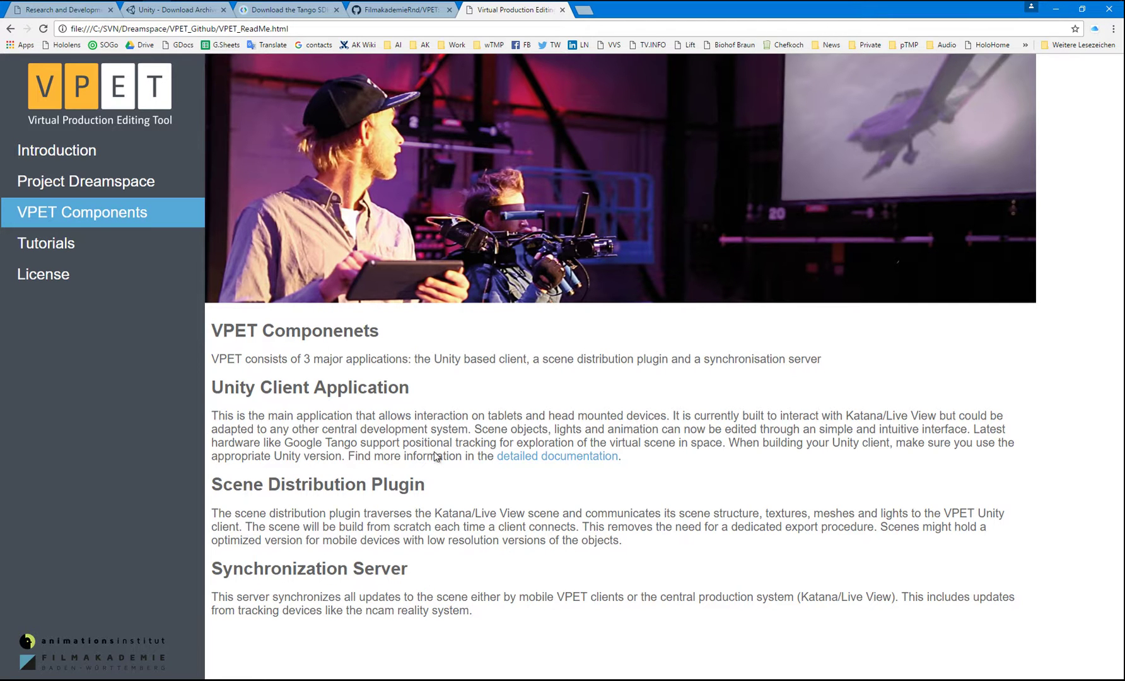
- View the VPET 1.0.0 detailed documentation, close it, and return to the VPET_Github folder
{"action": "left_click", "coordinate": [542, 459]}
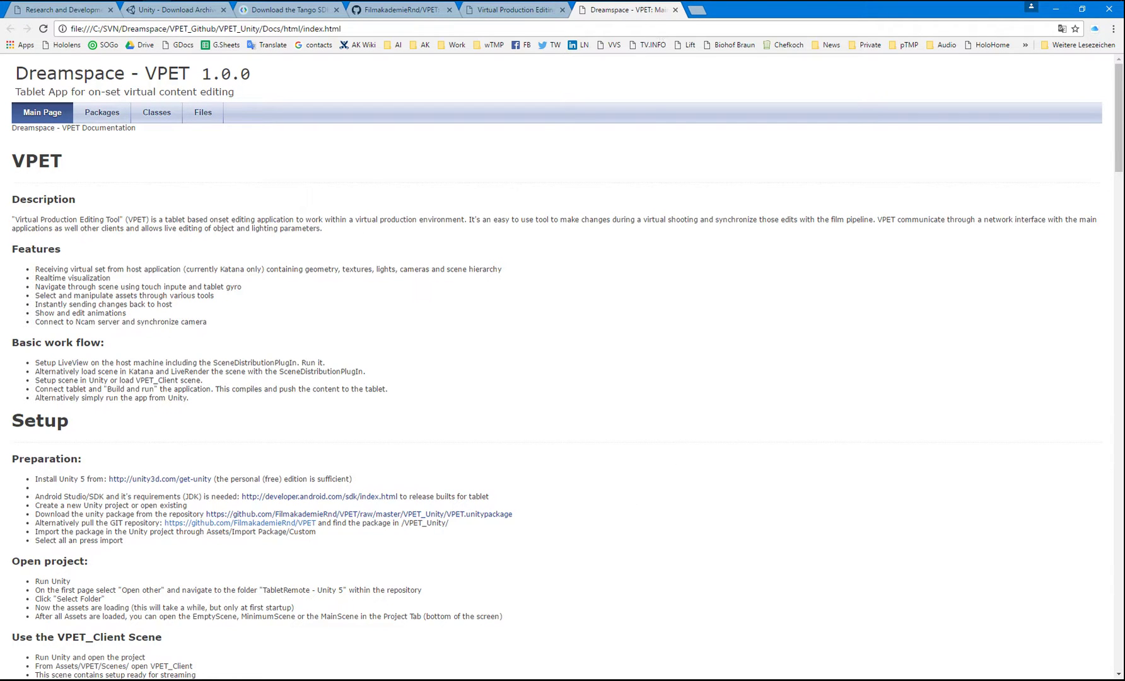
{"action": "key", "text": "ctrl+w"}
{"action": "key", "text": "alt+Tab"}
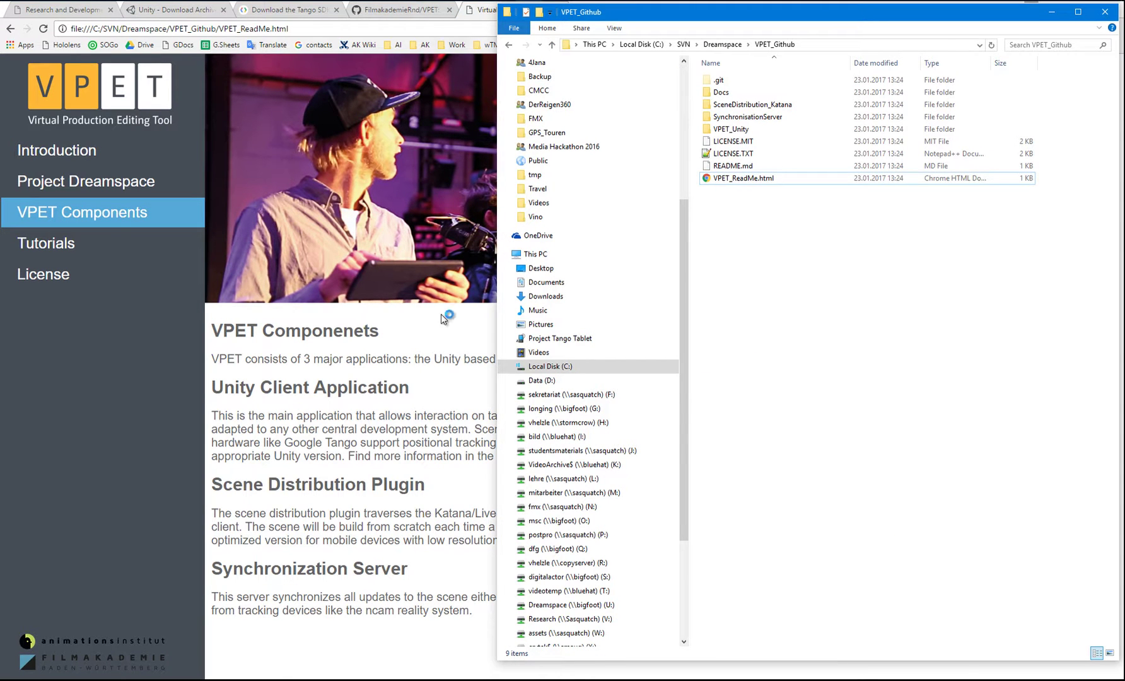
- Launch Unity 5.3.7 and create the 3D project VPET_DEV at C:\SVN\Dreamspace
{"action": "key", "text": "Return"}
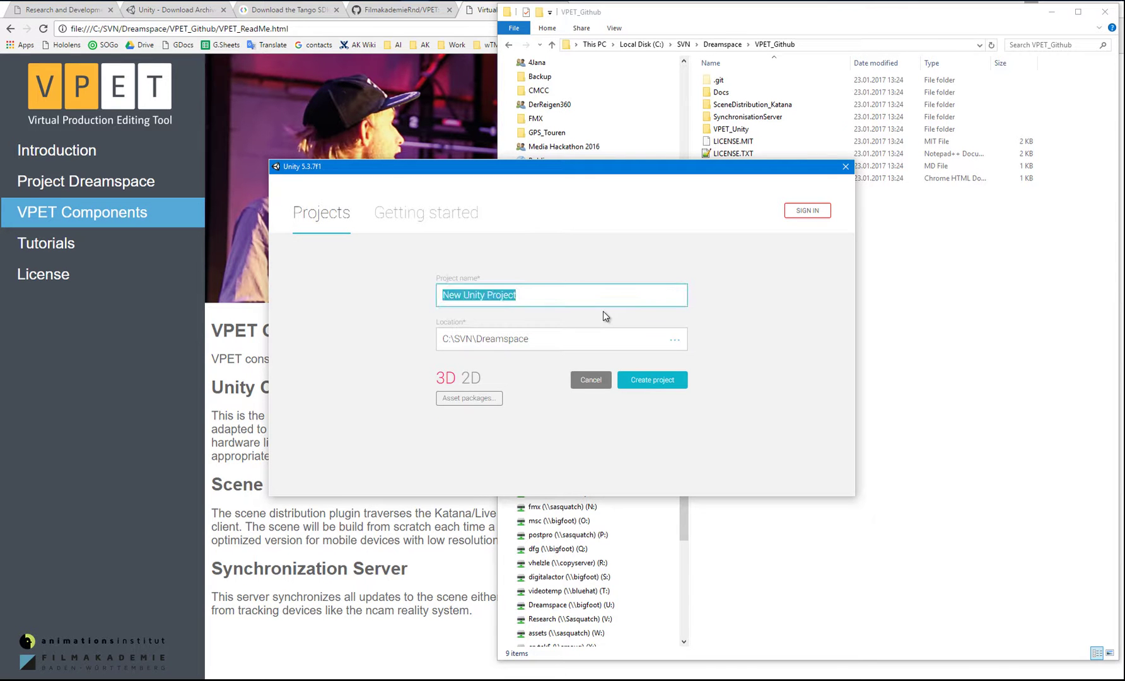
{"action": "type", "text": "VPE"}
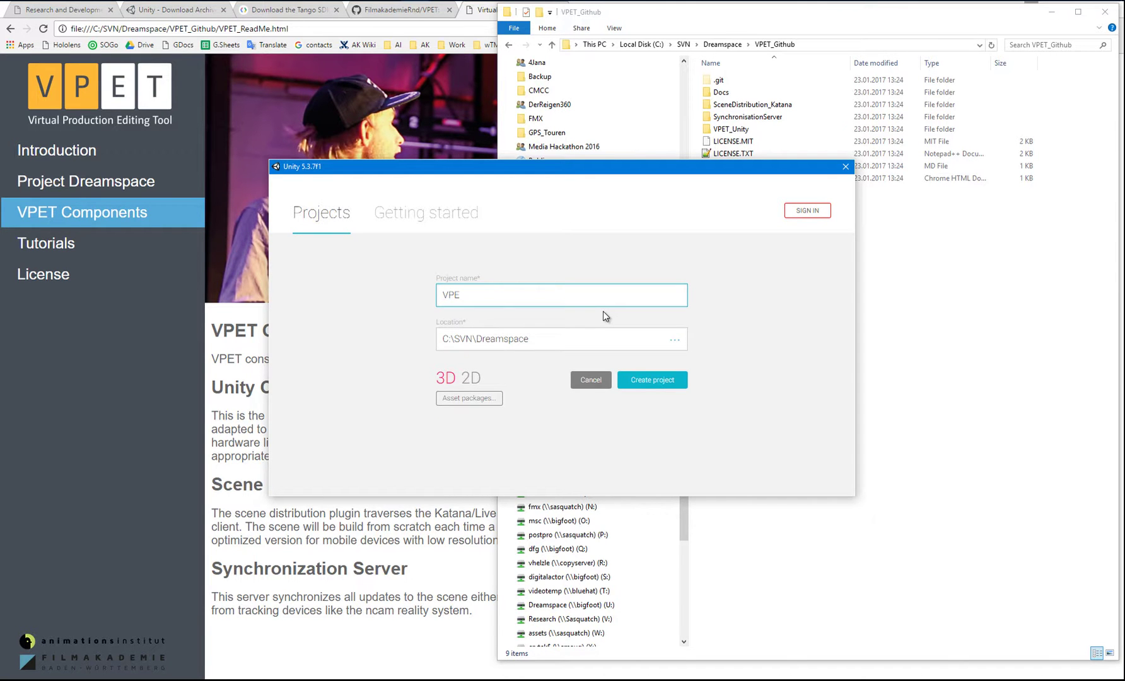
{"action": "type", "text": "T_DE"}
{"action": "left_click", "coordinate": [661, 387]}
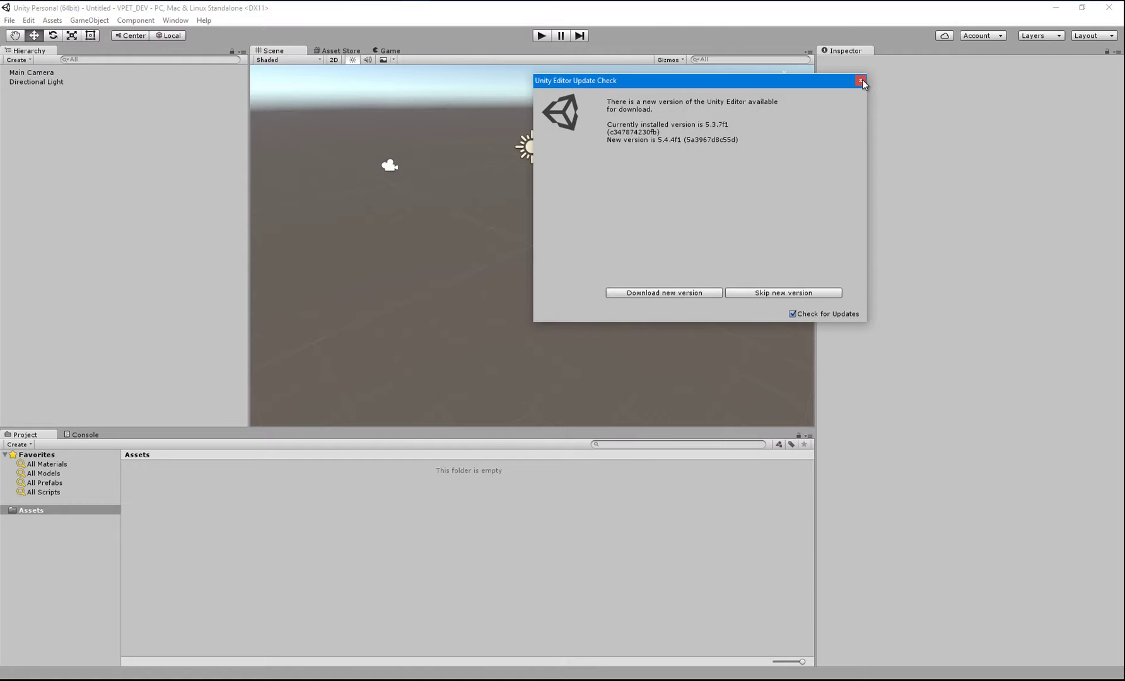
- Dismiss the update notice and import VPET_Github/VPET_Unity/VPET.unitypackage as a custom package
{"action": "left_click", "coordinate": [861, 80]}
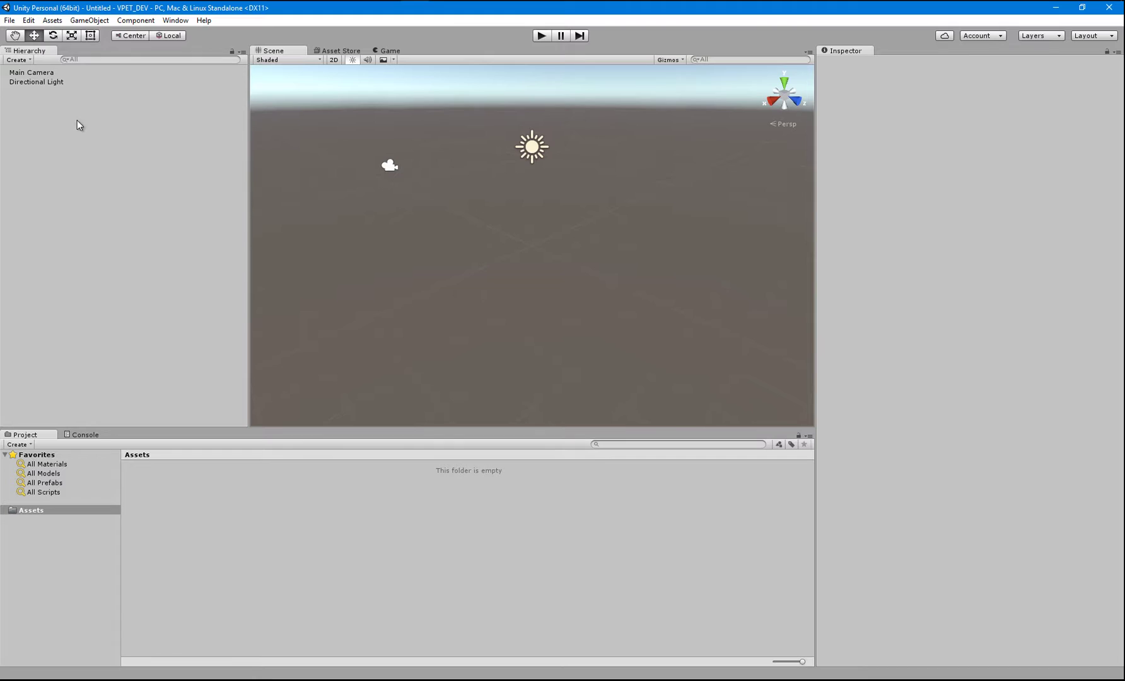
{"action": "left_click", "coordinate": [52, 20]}
{"action": "mouse_move", "coordinate": [161, 118]}
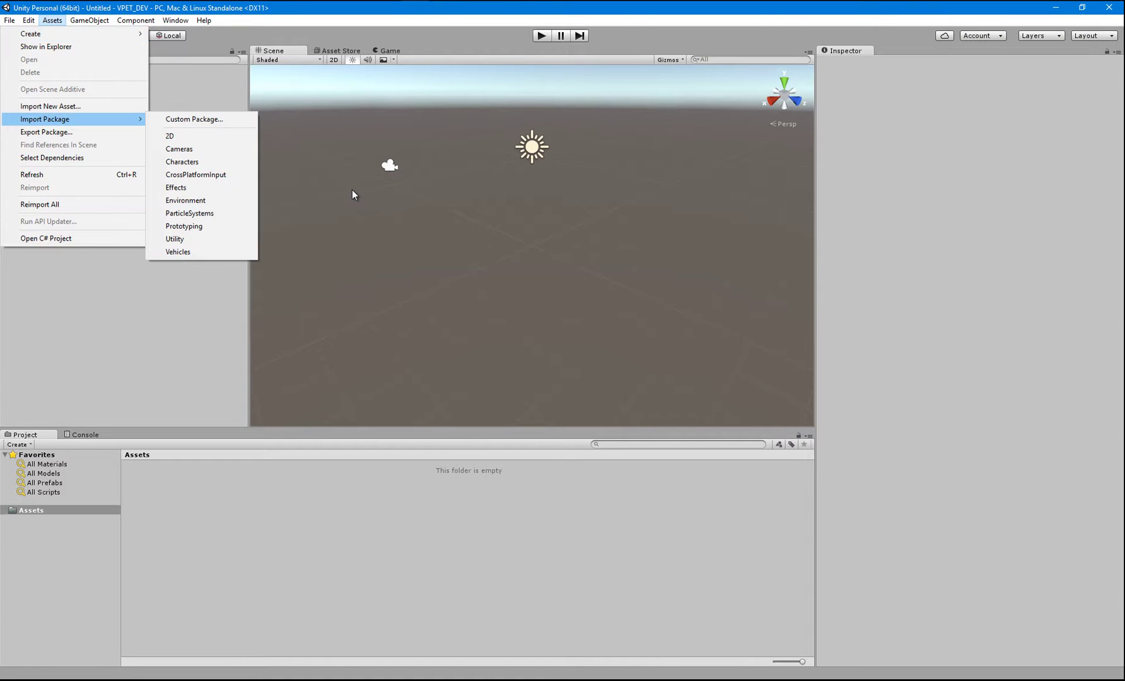
{"action": "left_click", "coordinate": [202, 119]}
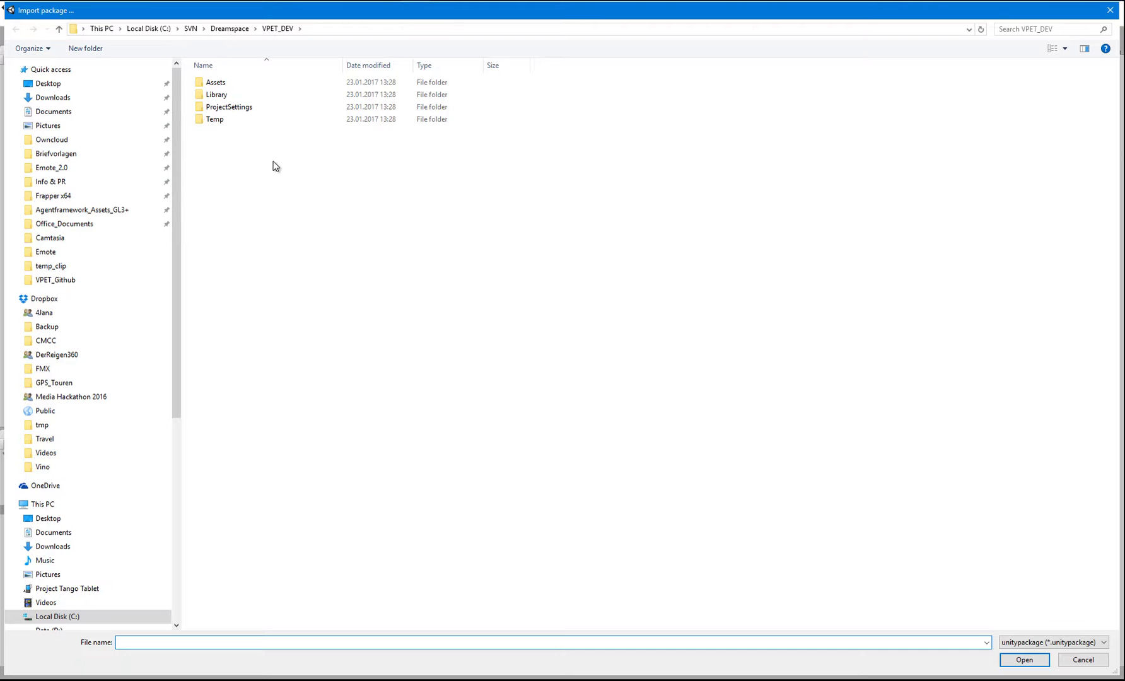
{"action": "key", "text": "alt+Up"}
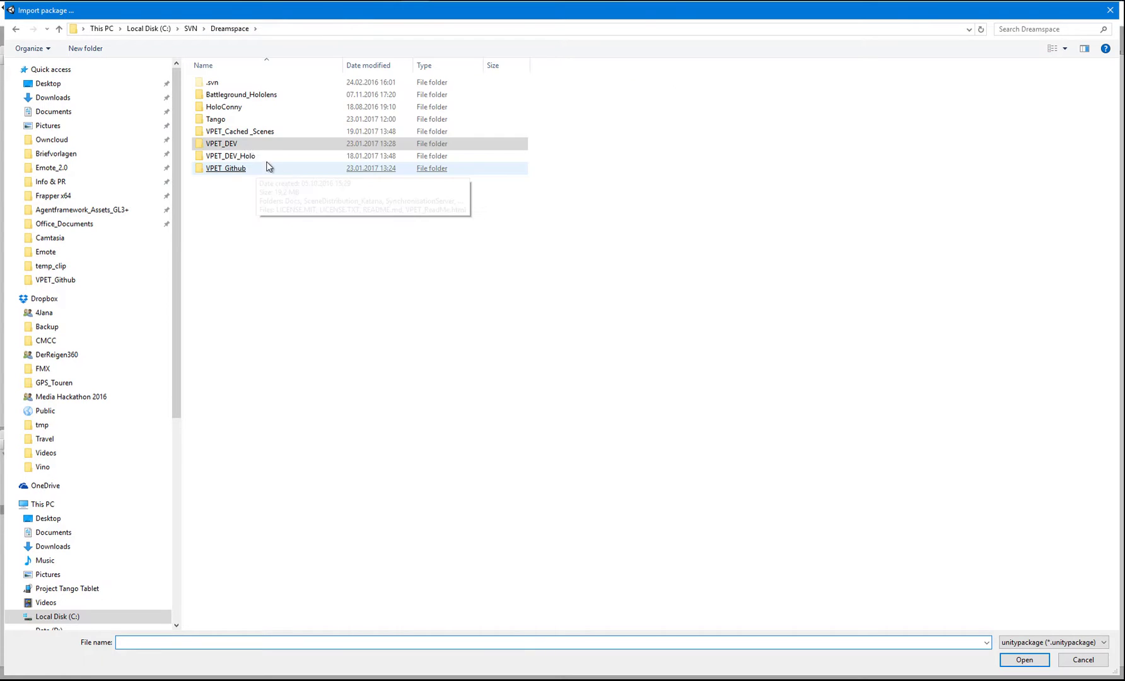
{"action": "double_click", "coordinate": [244, 134]}
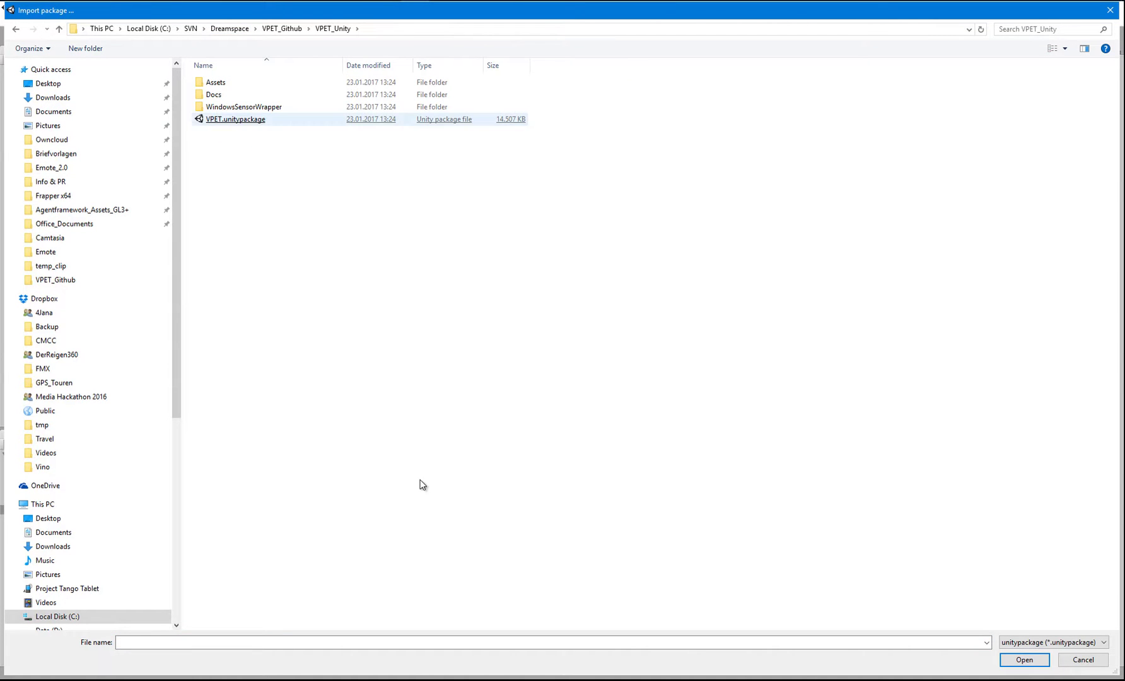
{"action": "key", "text": "Return"}
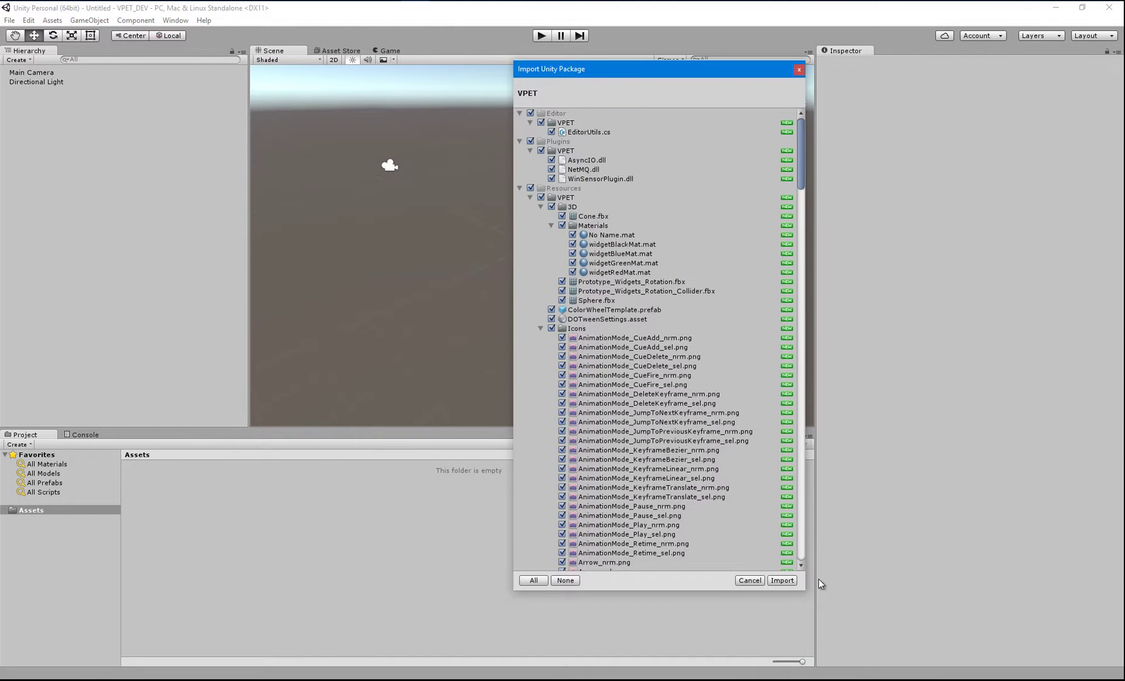
{"action": "left_click", "coordinate": [782, 580]}
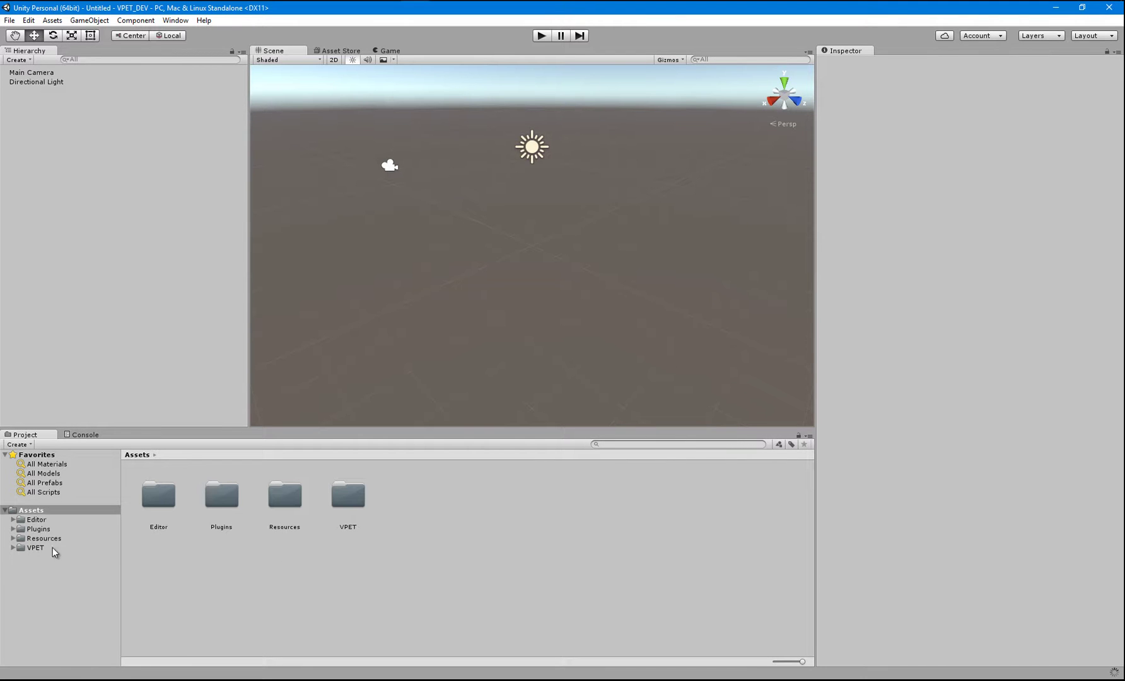
- Open the VPET_Client scene from VPET/Scenes, run it in play mode, then stop it
{"action": "left_click", "coordinate": [35, 547]}
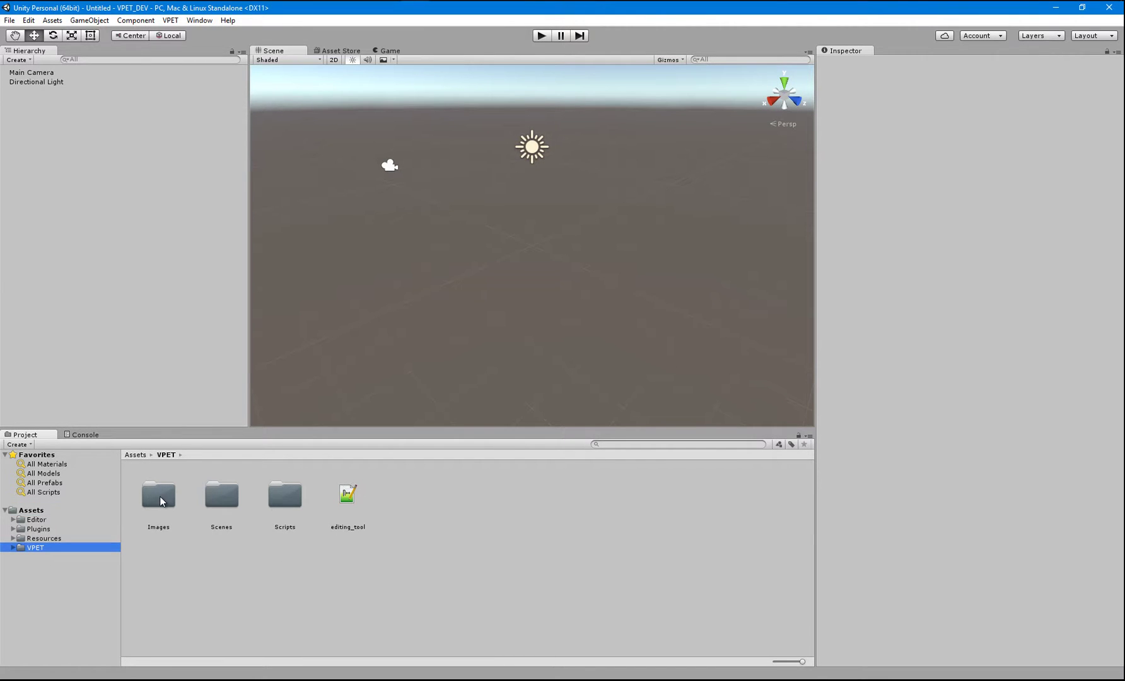
{"action": "double_click", "coordinate": [222, 495]}
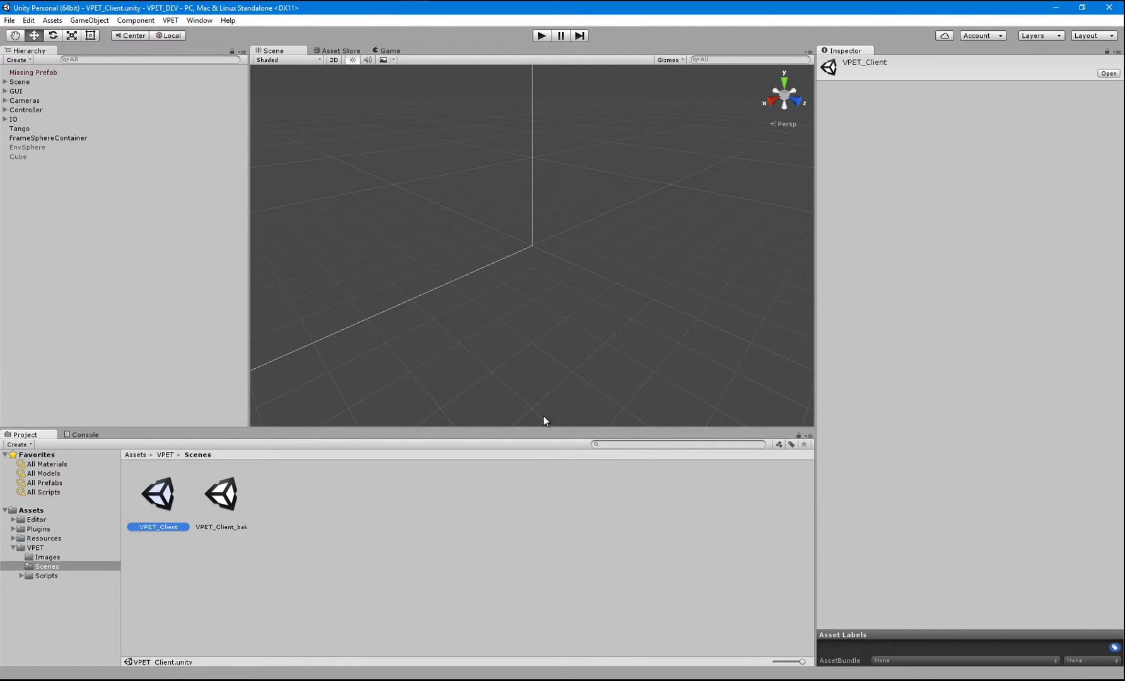
{"action": "key", "text": "ctrl+p"}
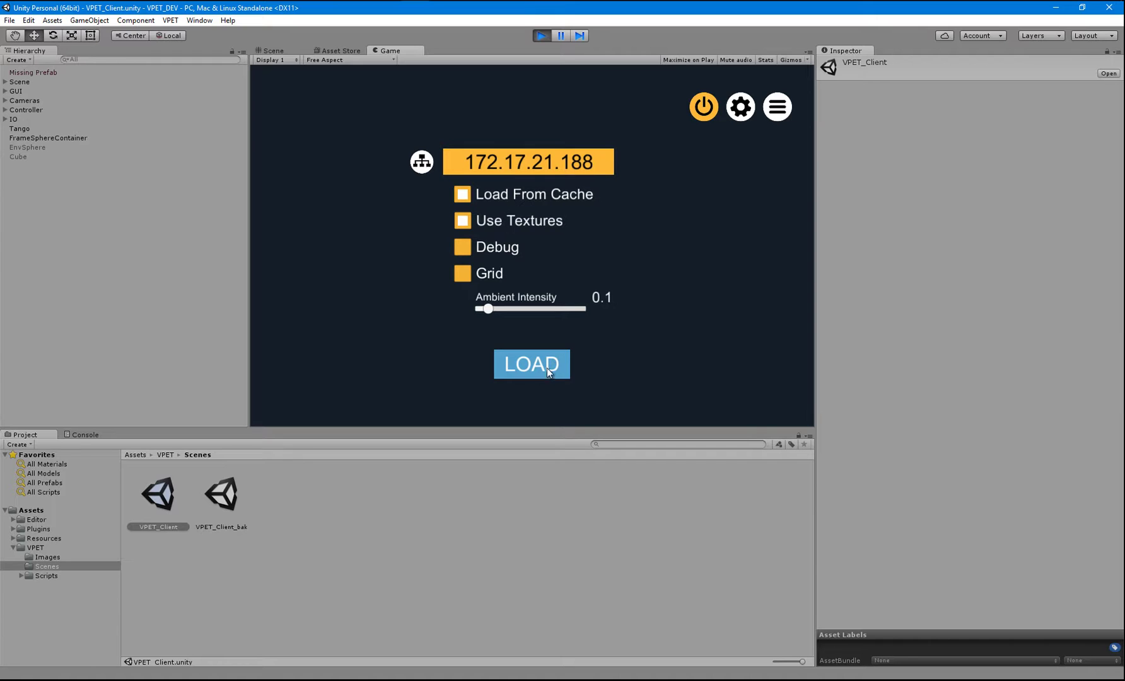
{"action": "left_click", "coordinate": [534, 36]}
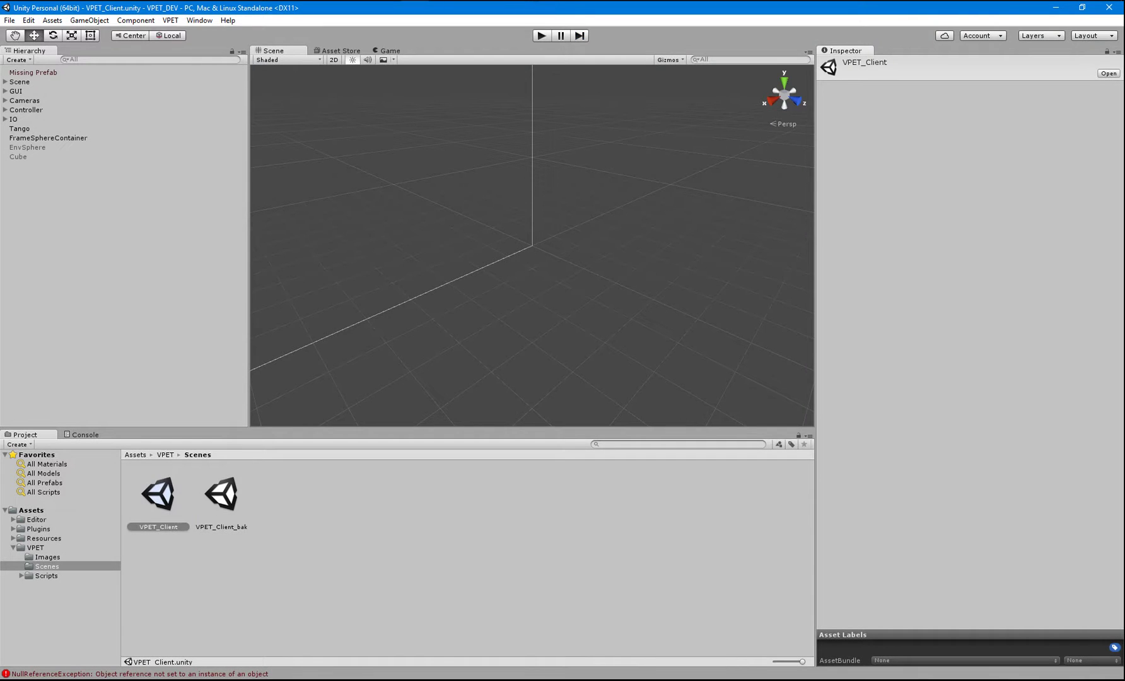
- Select the three SanMiguel7_nightenv .bytes files in the VPET_Cached_Scenes folder
{"action": "mouse_move", "coordinate": [530, 1]}
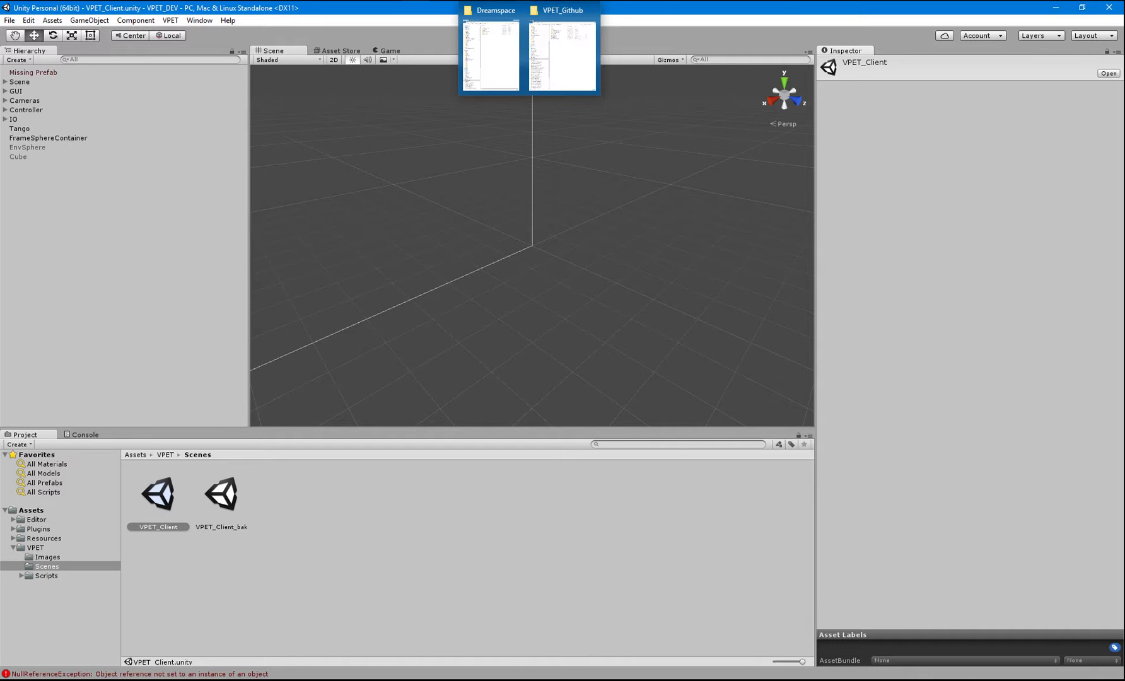
{"action": "left_click", "coordinate": [554, 39]}
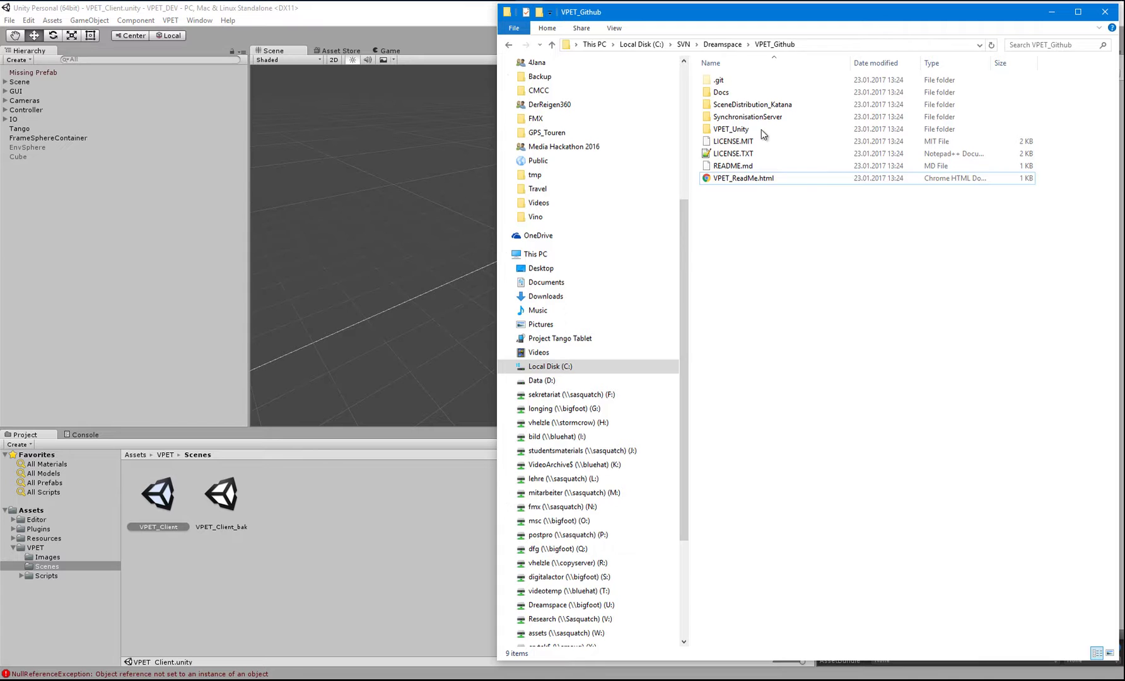
{"action": "key", "text": "alt+Up"}
{"action": "key", "text": "Up"}
{"action": "key", "text": "Up"}
{"action": "key", "text": "Return"}
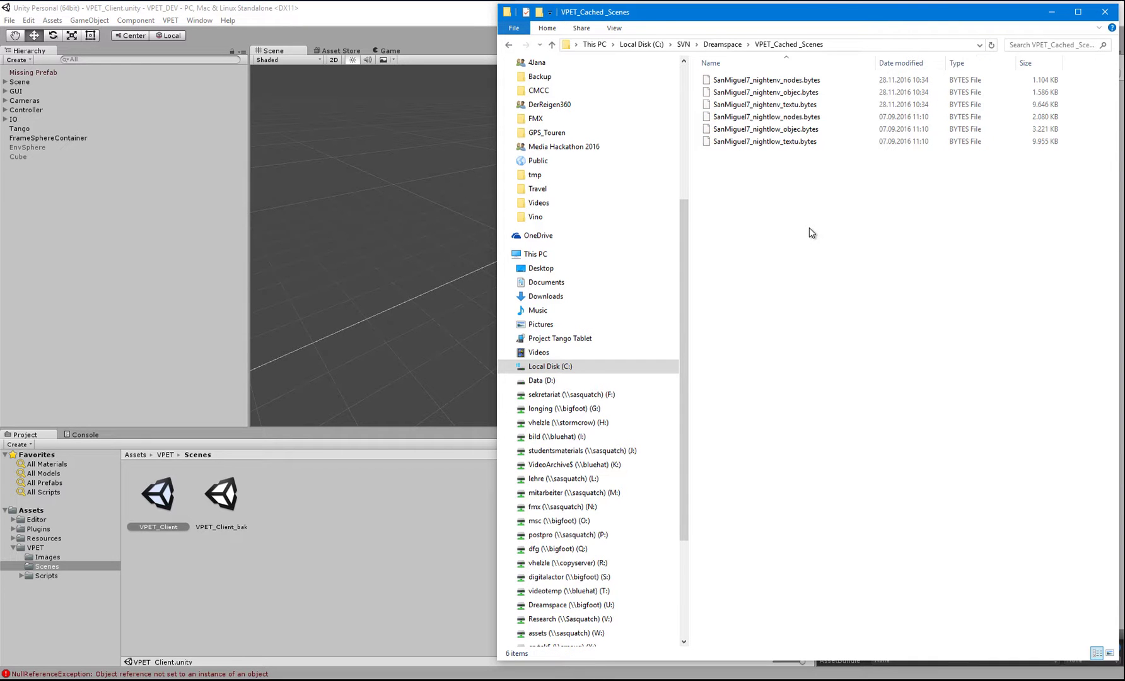
{"action": "key", "text": "shift+Down"}
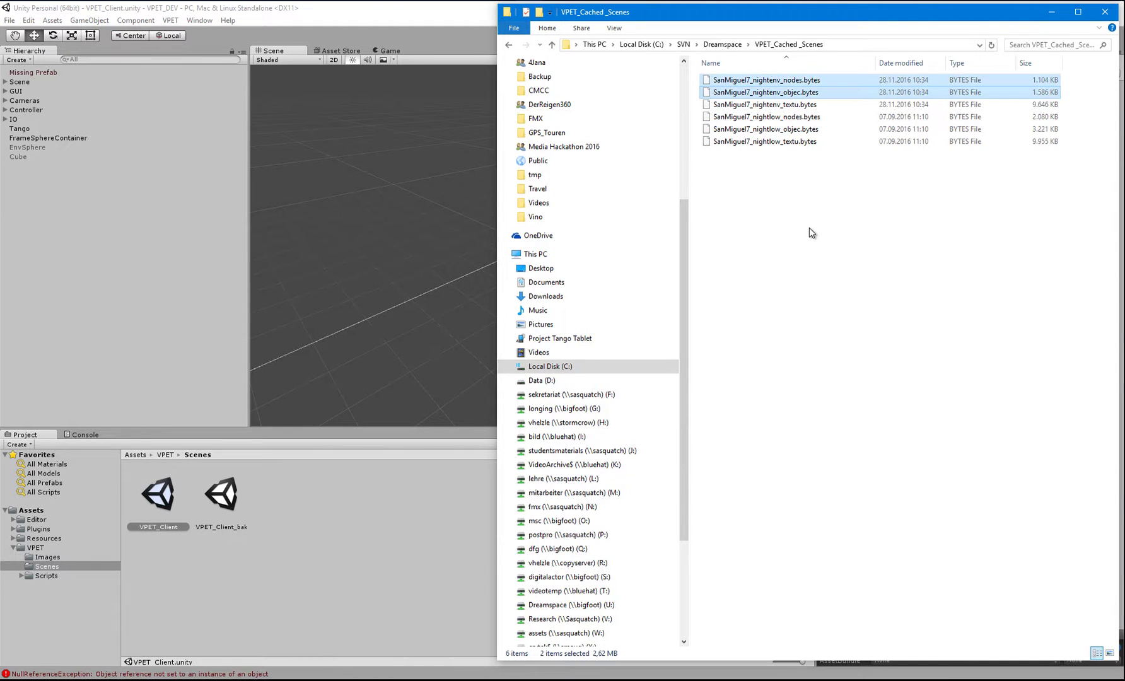
{"action": "key", "text": "shift+Down"}
- Paste them into VPET_DEV\Assets\Resources\VPET\SceneDumps and run the Unity scene again
{"action": "key", "text": "alt+Up"}
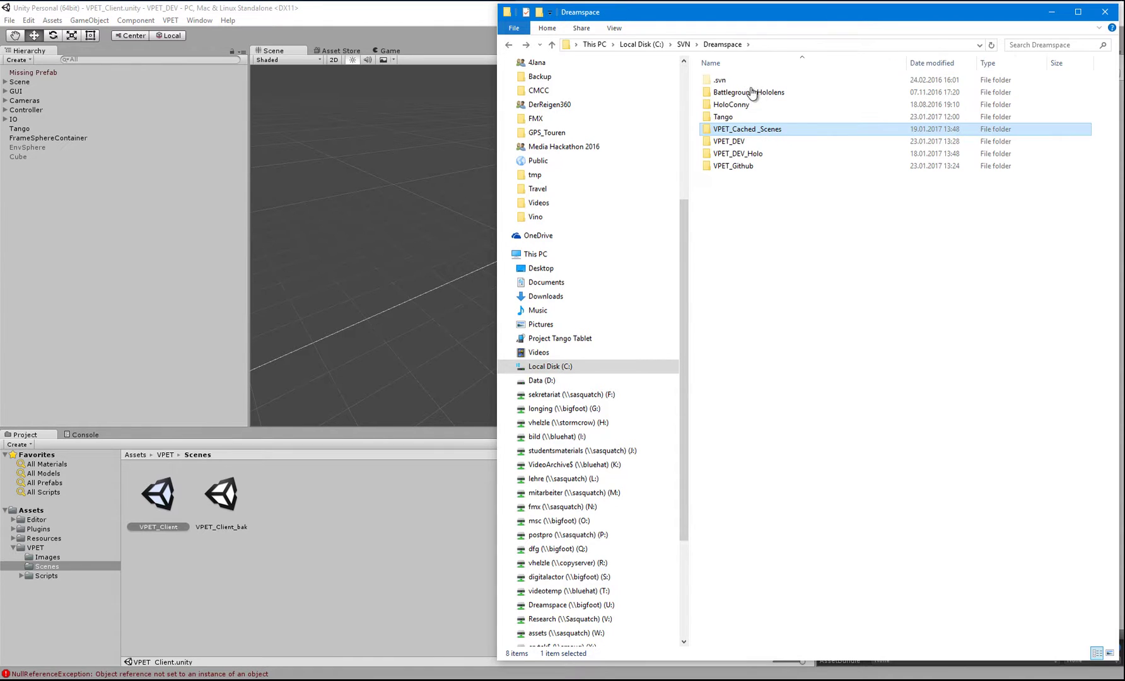
{"action": "key", "text": "Down"}
{"action": "key", "text": "Return"}
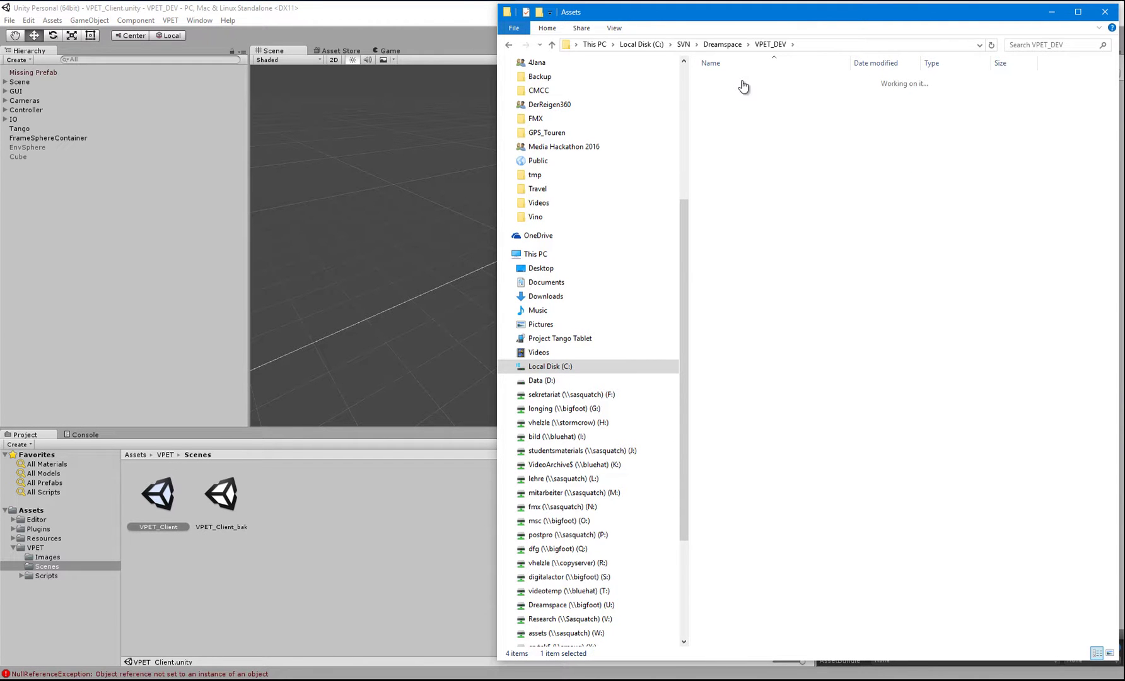
{"action": "key", "text": "Down"}
{"action": "key", "text": "Return"}
{"action": "key", "text": "r"}
{"action": "key", "text": "Return"}
{"action": "key", "text": "Down"}
{"action": "key", "text": "Return"}
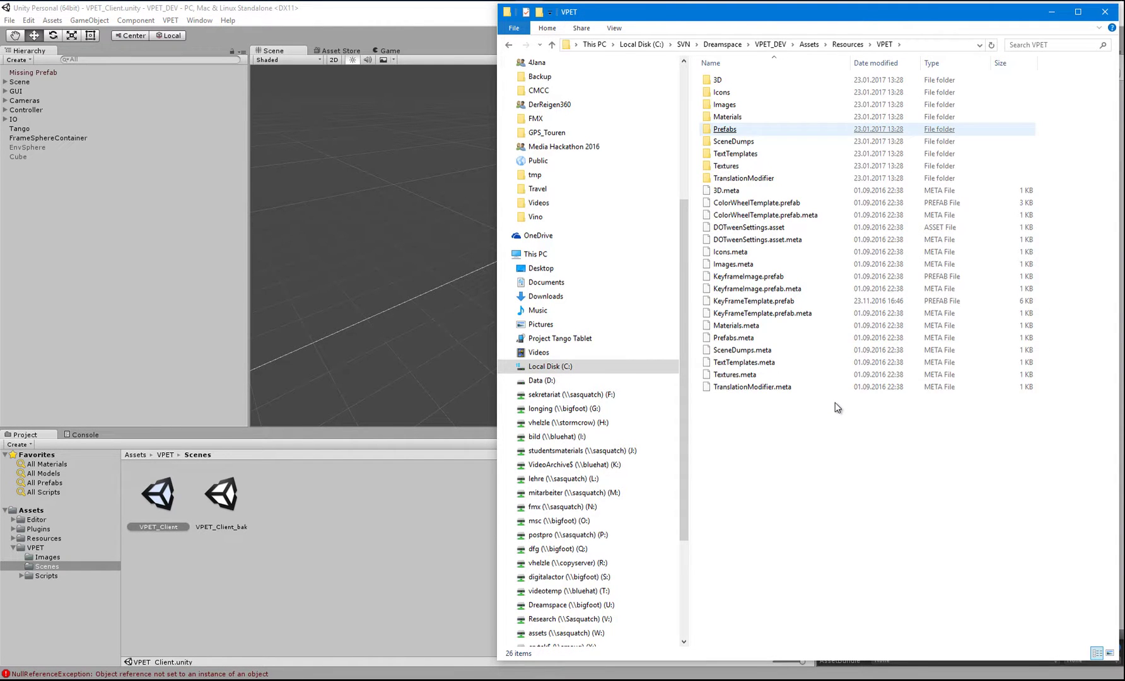
{"action": "key", "text": "Down"}
{"action": "key", "text": "Return"}
{"action": "key", "text": "ctrl+v"}
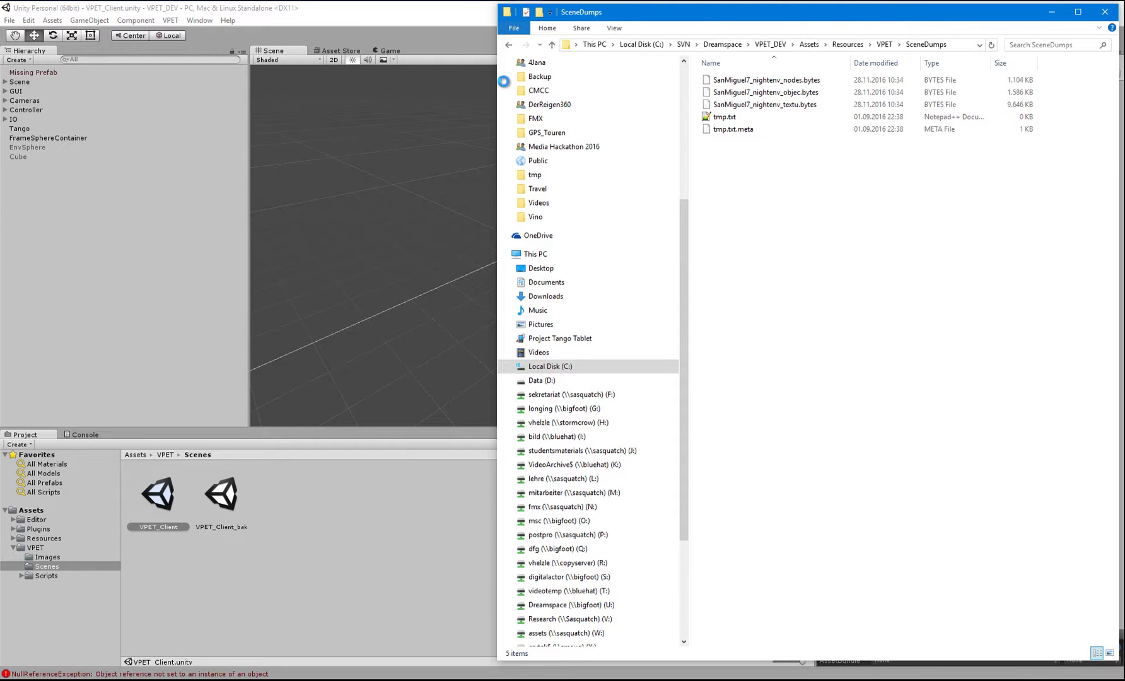
{"action": "key", "text": "alt+Tab"}
{"action": "key", "text": "ctrl+p"}
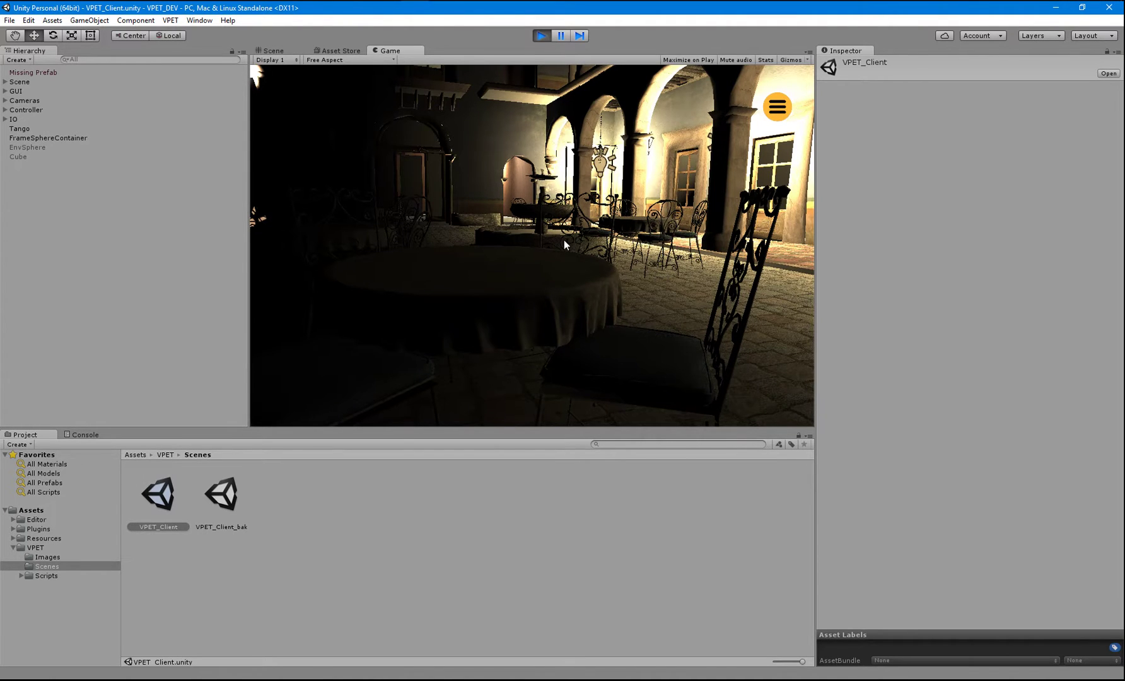
- Stop play once the cached courtyard scene has loaded, and open Build Settings
{"action": "key", "text": "ctrl+p"}
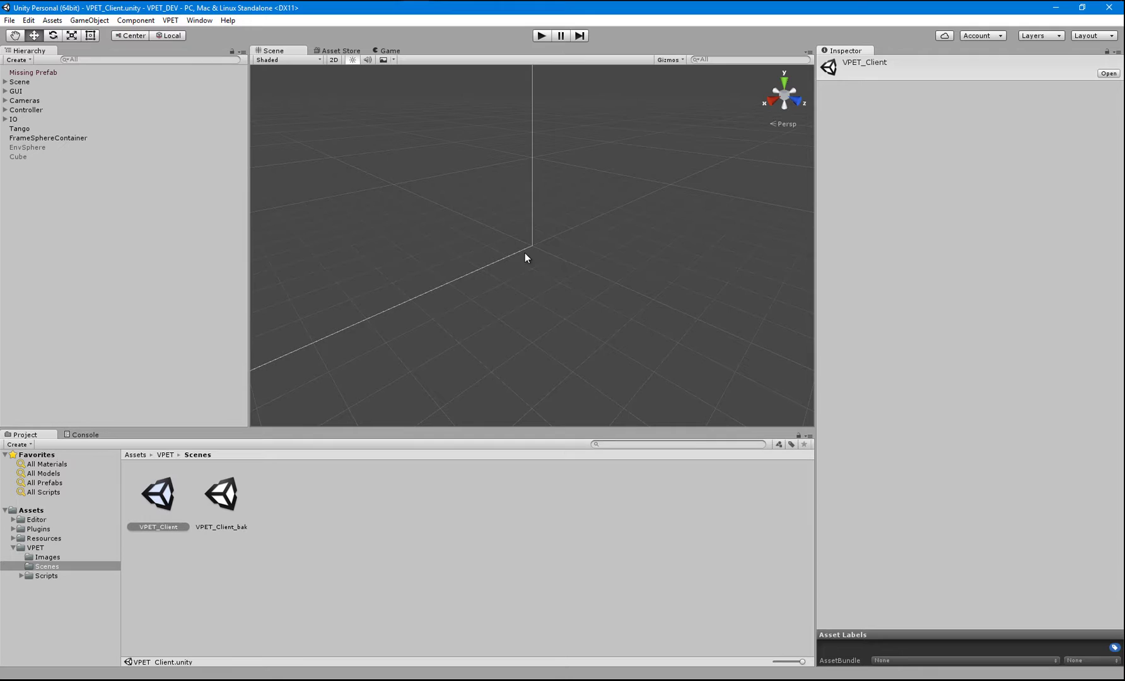
{"action": "key", "text": "ctrl+shift+b"}
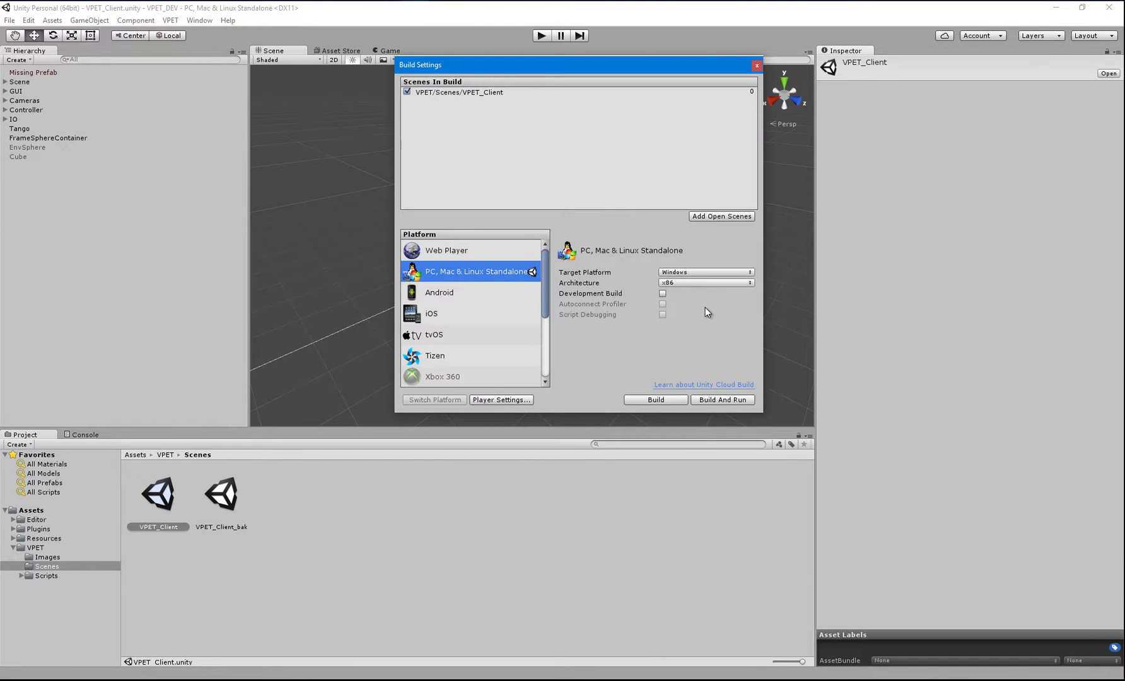
- Build the Windows x86_64 player as VPET into a new 'build' folder inside VPET_DEV
{"action": "left_click", "coordinate": [700, 282]}
{"action": "left_click", "coordinate": [660, 351]}
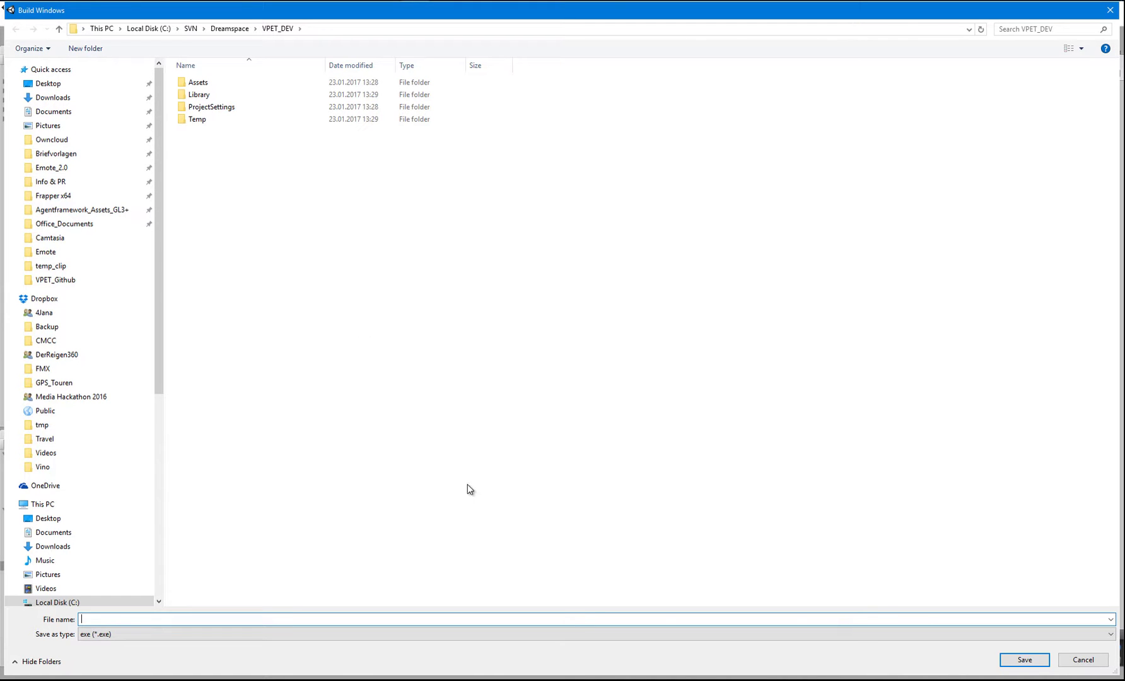
{"action": "key", "text": "ctrl+shift+n"}
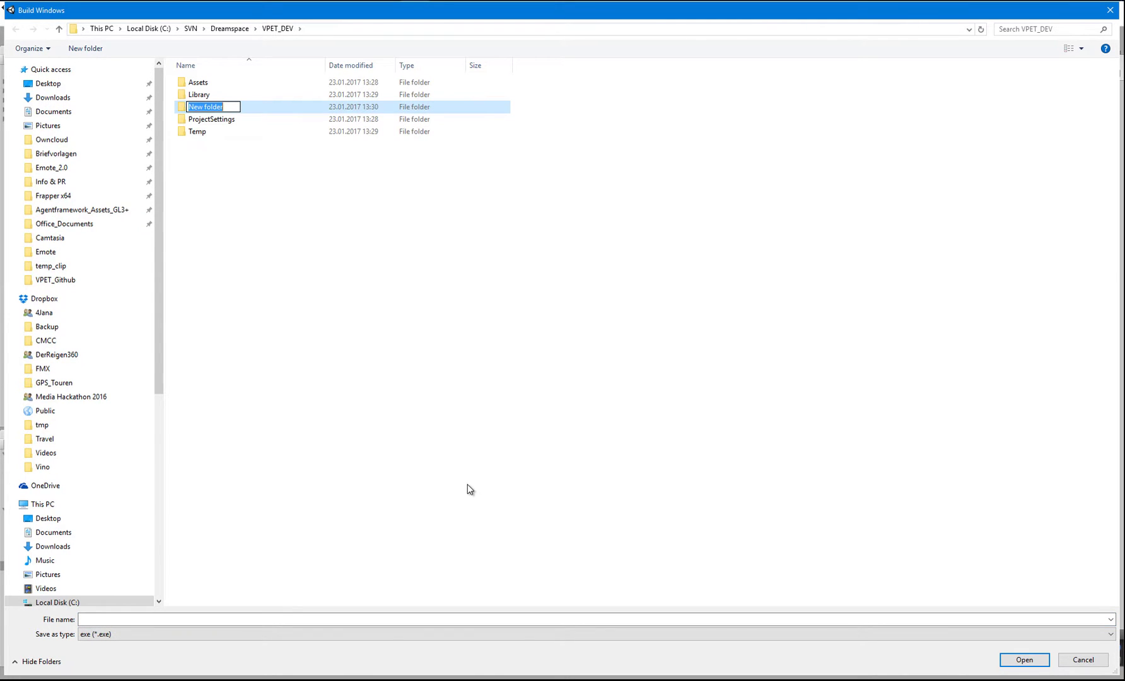
{"action": "type", "text": "buld"}
{"action": "key", "text": "BackSpace"}
{"action": "key", "text": "BackSpace"}
{"action": "type", "text": "ild"}
{"action": "key", "text": "Return"}
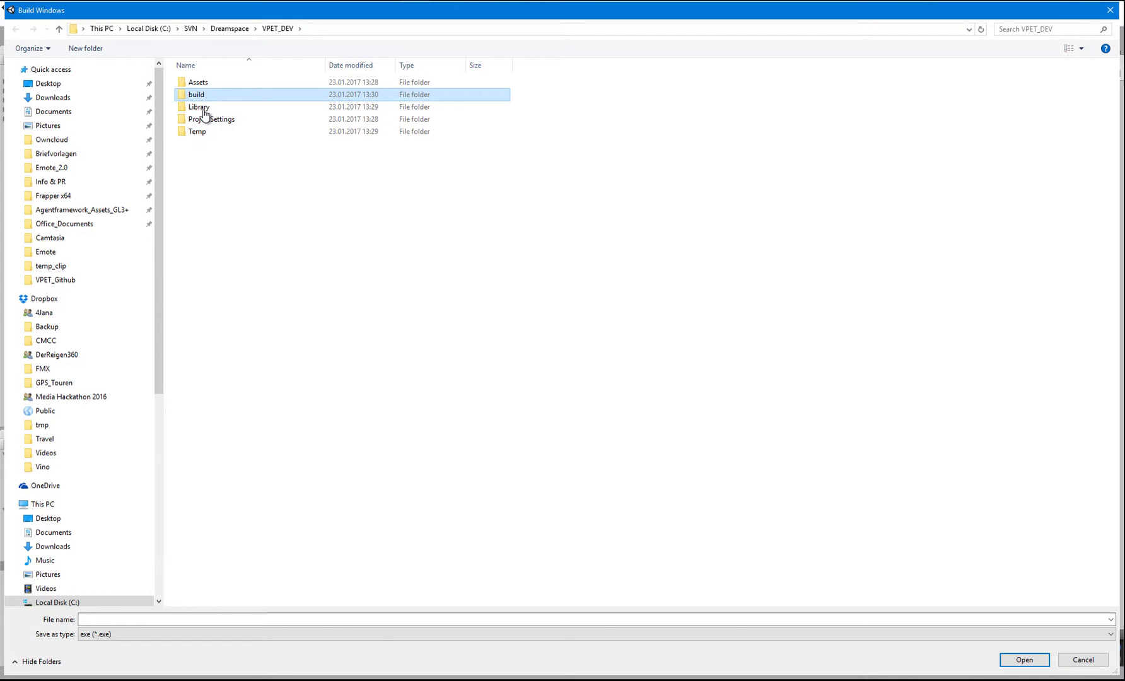
{"action": "key", "text": "Return"}
{"action": "left_click", "coordinate": [193, 620]}
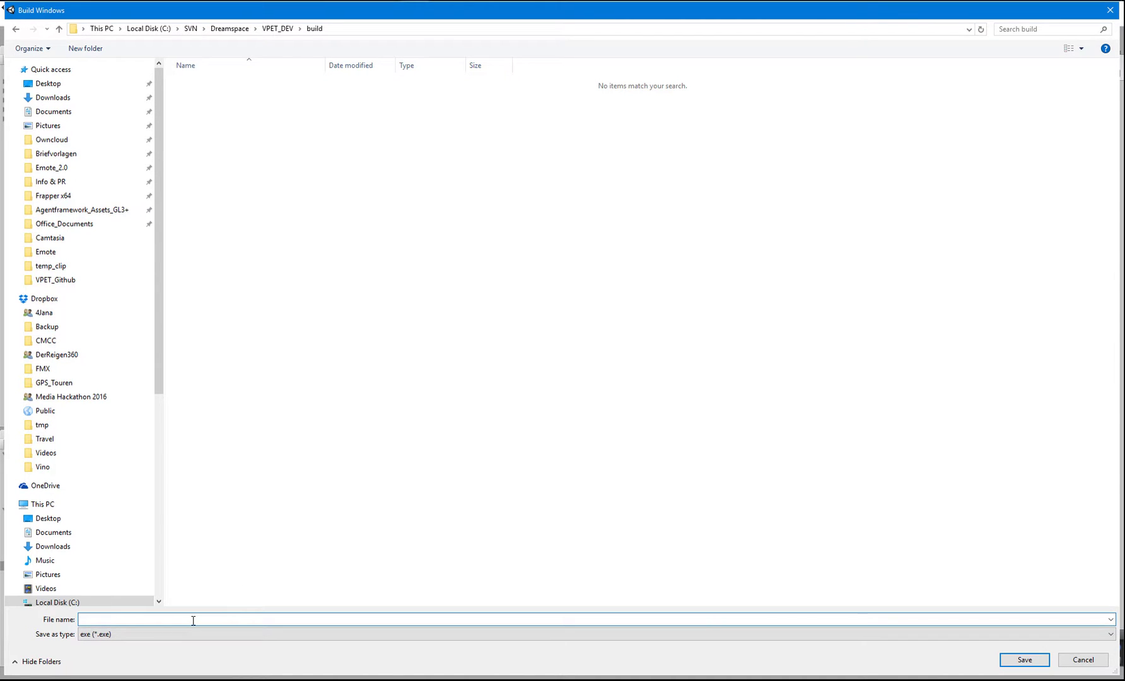
{"action": "type", "text": "VPET"}
{"action": "key", "text": "Return"}
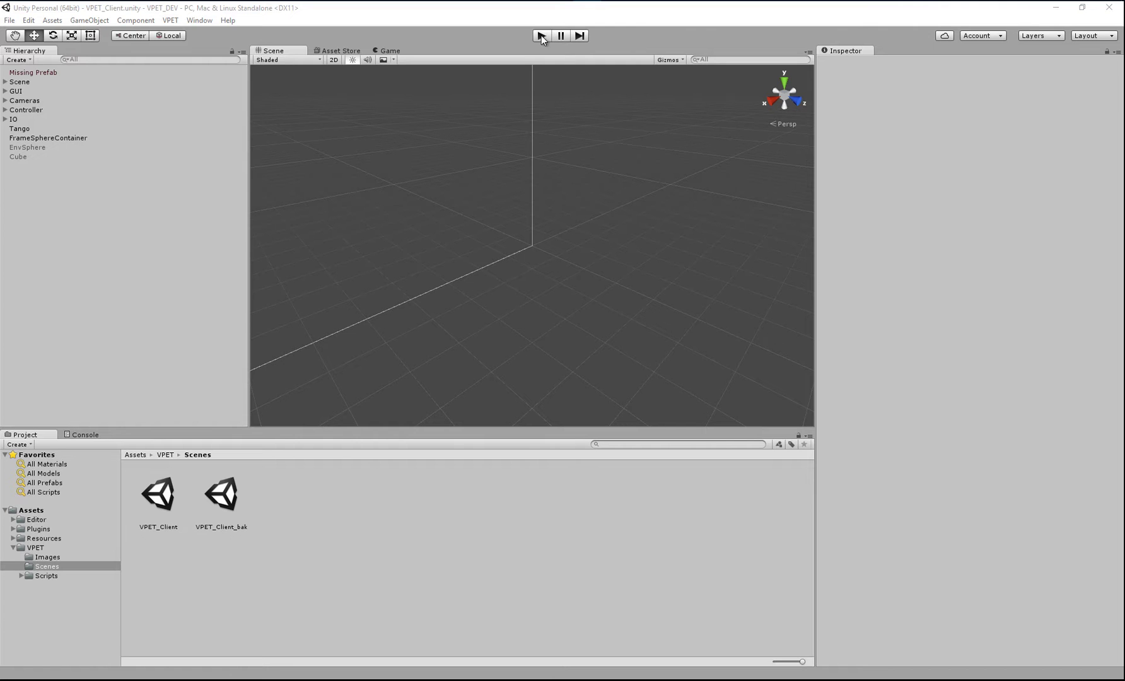
- Open Build Settings, run and stop the VPET_Client scene, then reopen Build Settings
{"action": "key", "text": "ctrl+shift+b"}
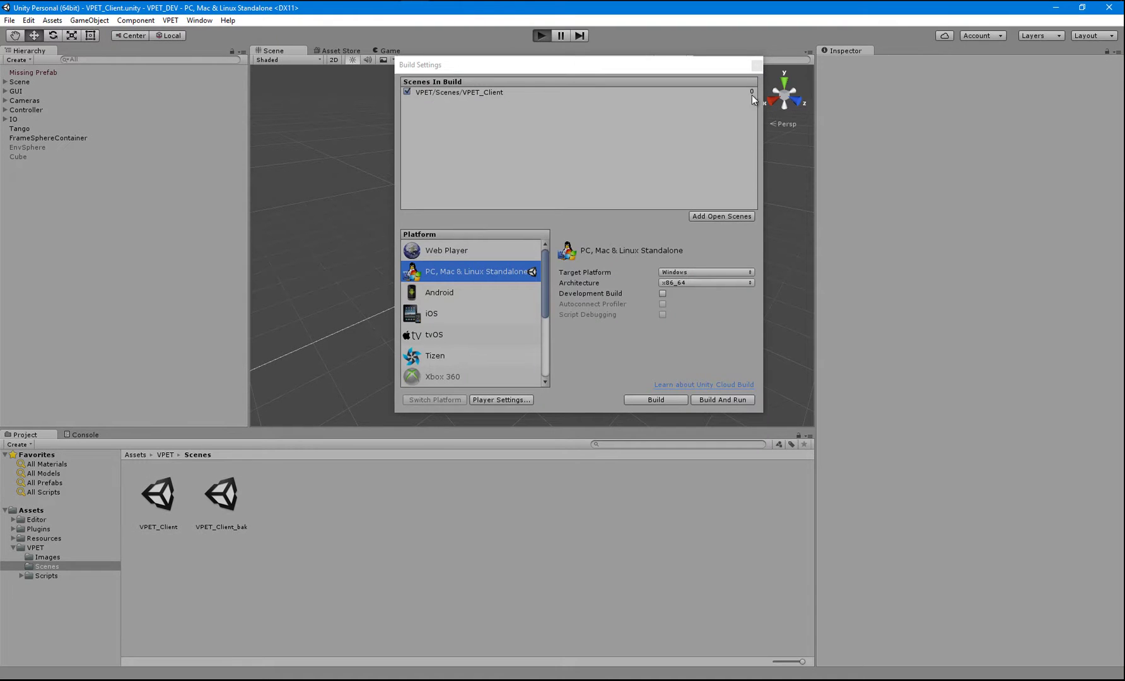
{"action": "key", "text": "ctrl+p"}
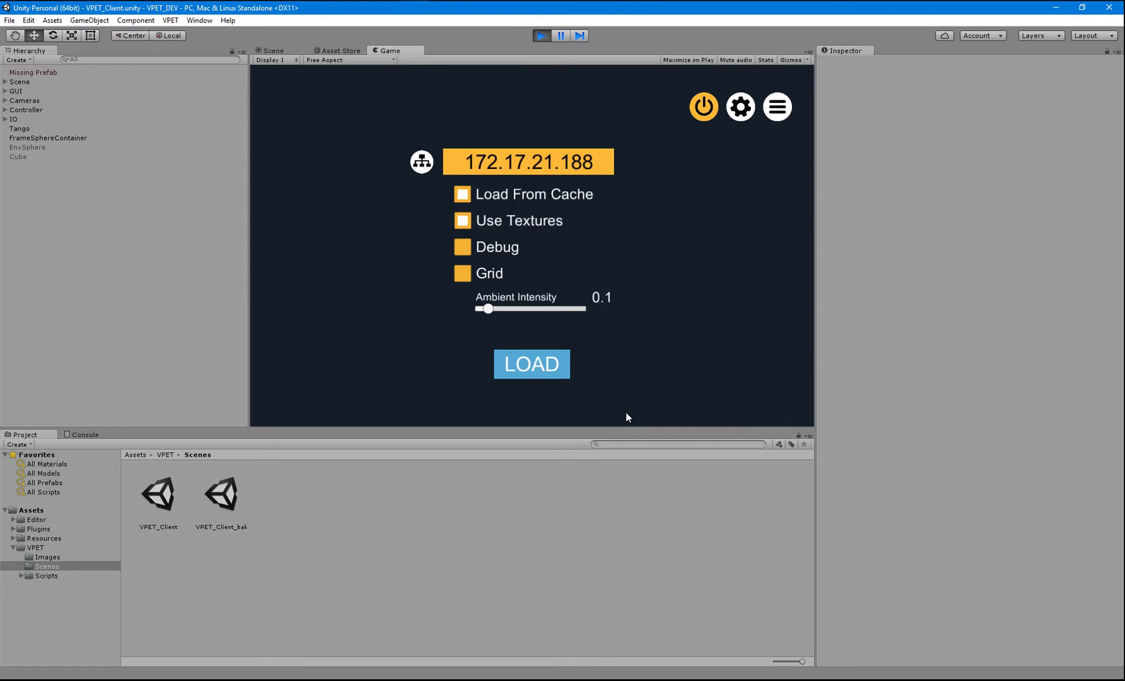
{"action": "key", "text": "ctrl+p"}
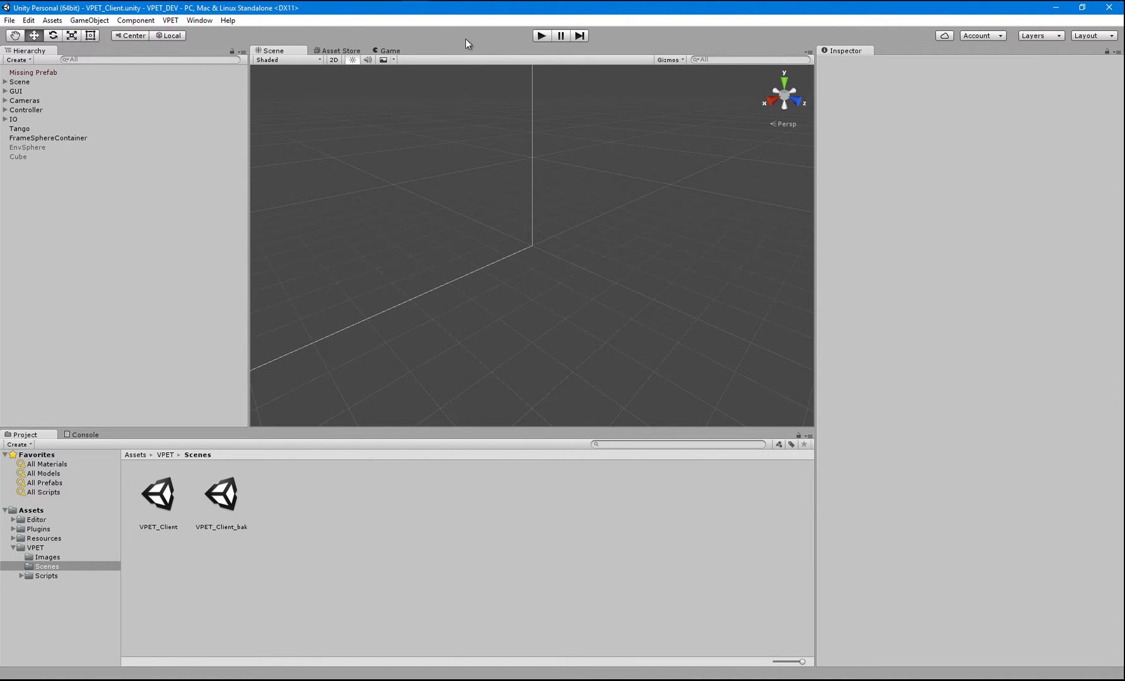
{"action": "key", "text": "ctrl+shift+b"}
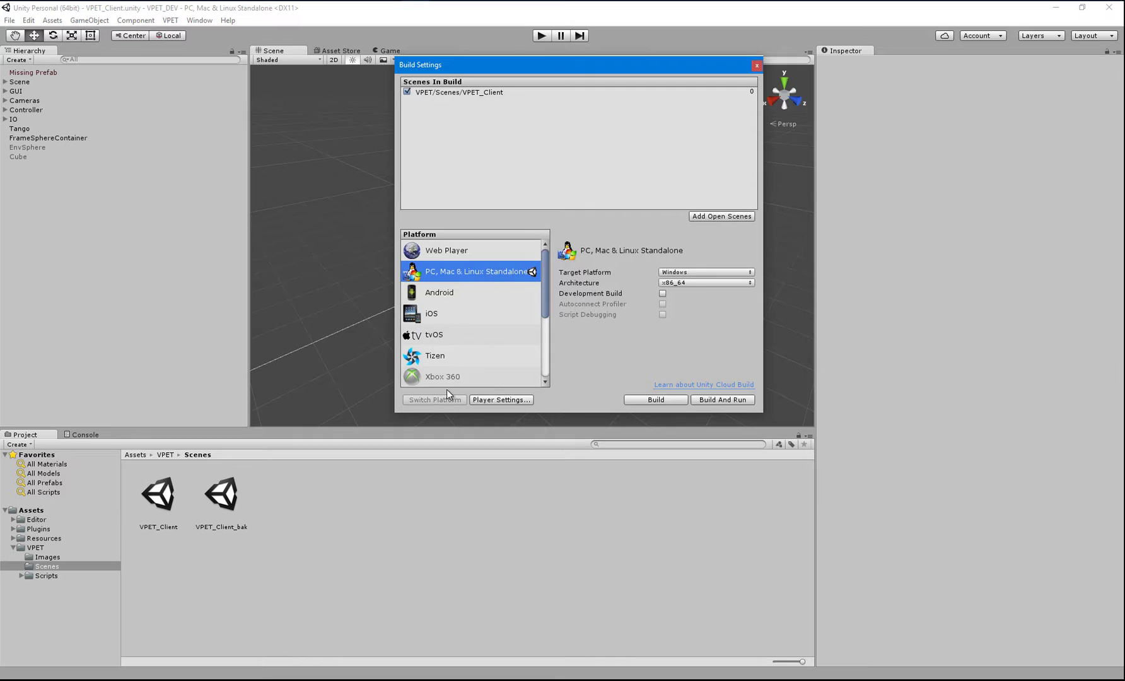
- Switch the build platform to Android, close Build Settings, and bring up the Assets menu
{"action": "key", "text": "Down"}
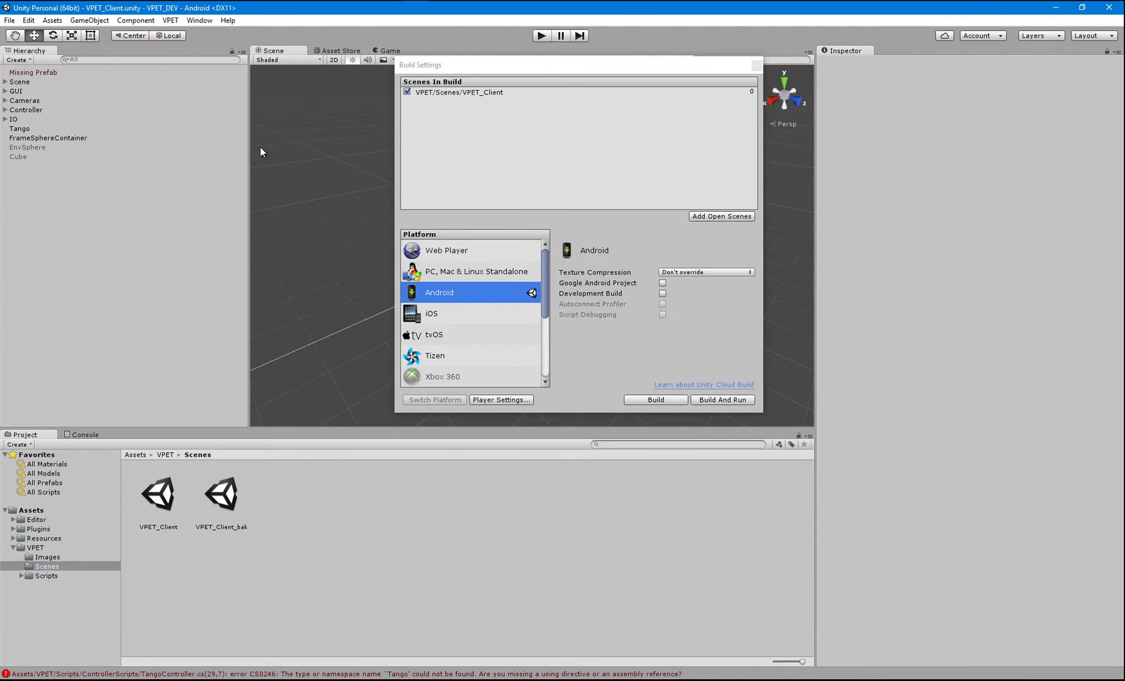
{"action": "key", "text": "Escape"}
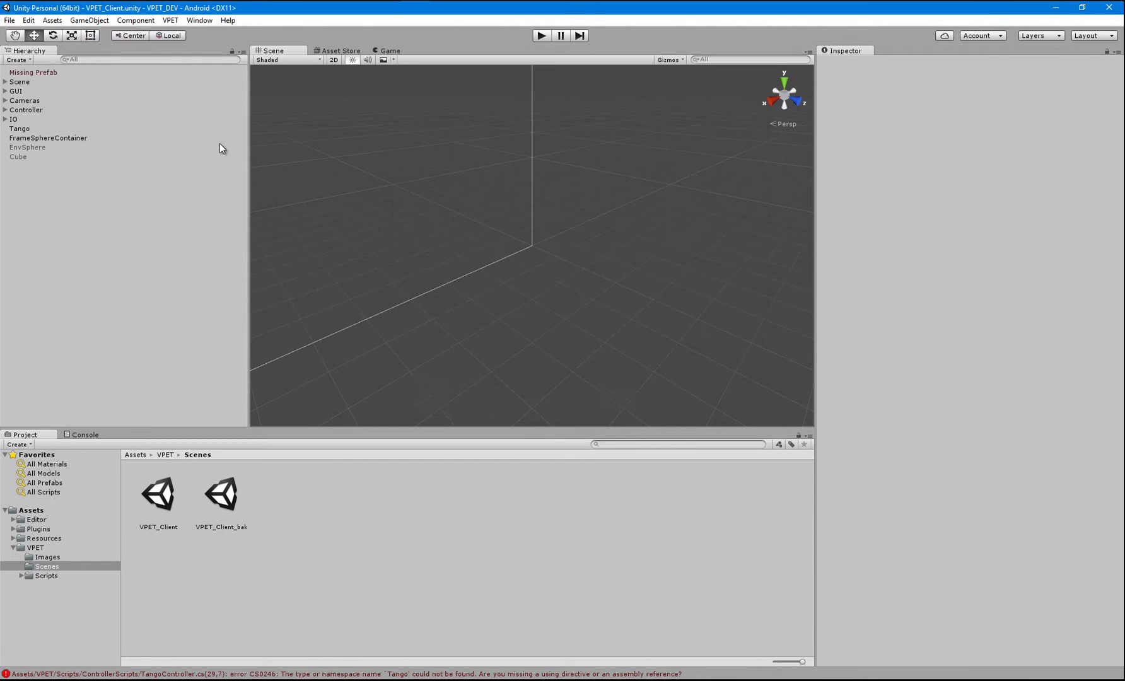
{"action": "left_click", "coordinate": [52, 20]}
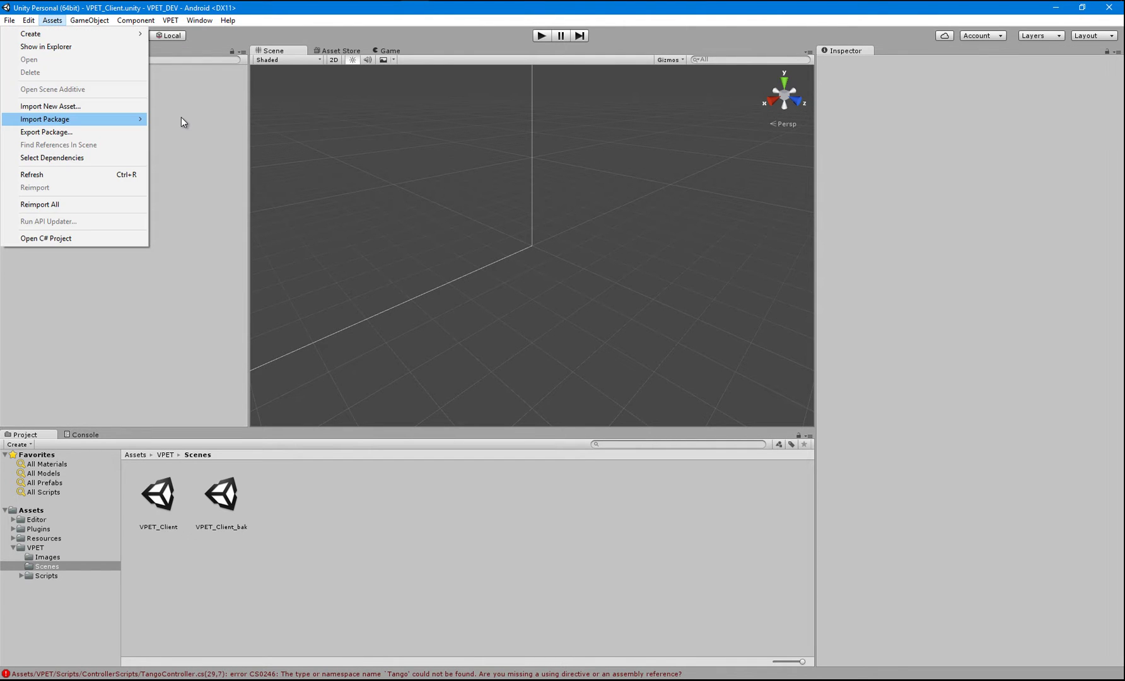
- Import the custom package TangoSDK_Caporales_Unity5.unitypackage from the Dreamspace/Tango folder
{"action": "mouse_move", "coordinate": [105, 119]}
{"action": "key", "text": "Return"}
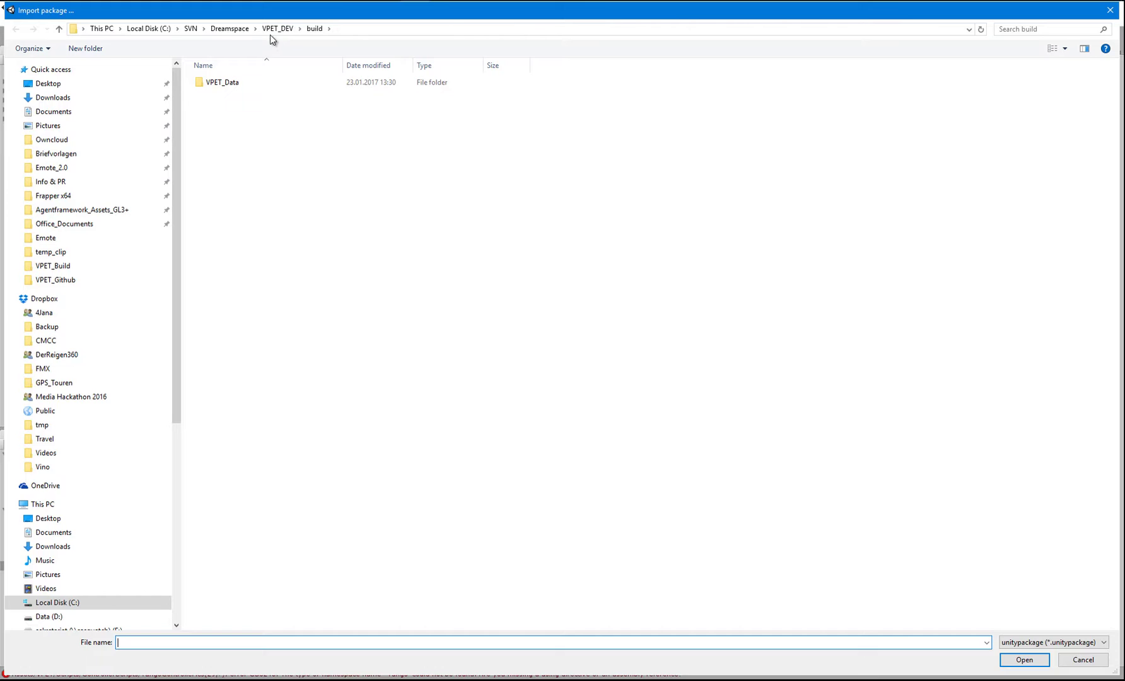
{"action": "key", "text": "alt+Up"}
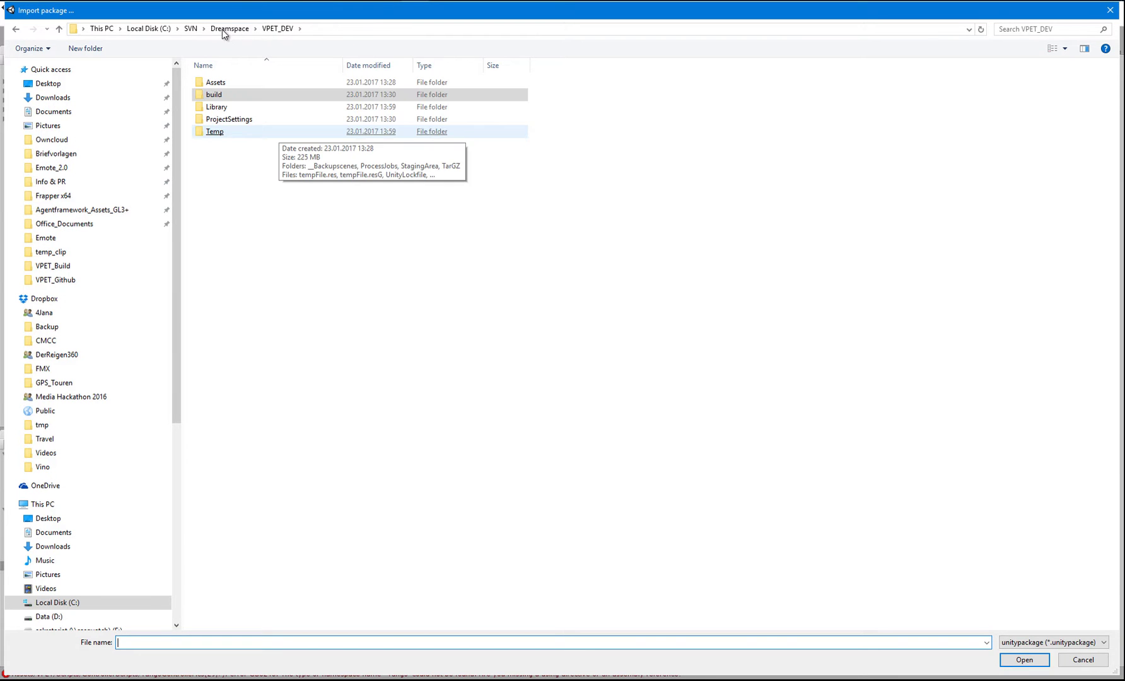
{"action": "key", "text": "alt+Up"}
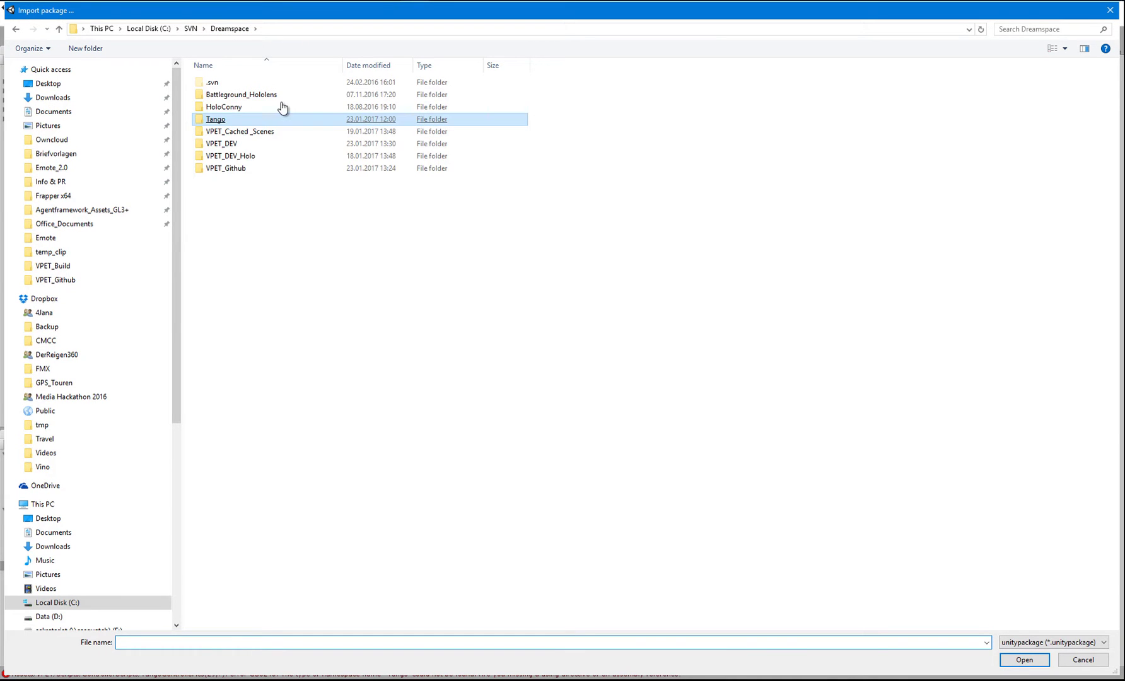
{"action": "key", "text": "Return"}
{"action": "left_click", "coordinate": [295, 98]}
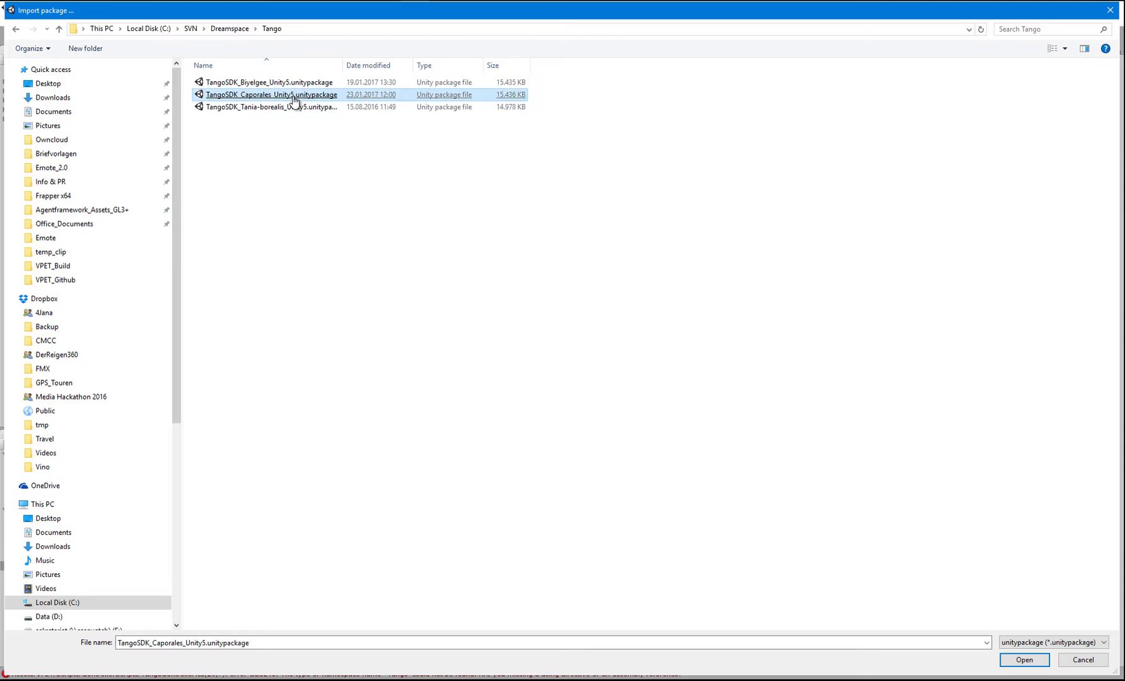
{"action": "key", "text": "Return"}
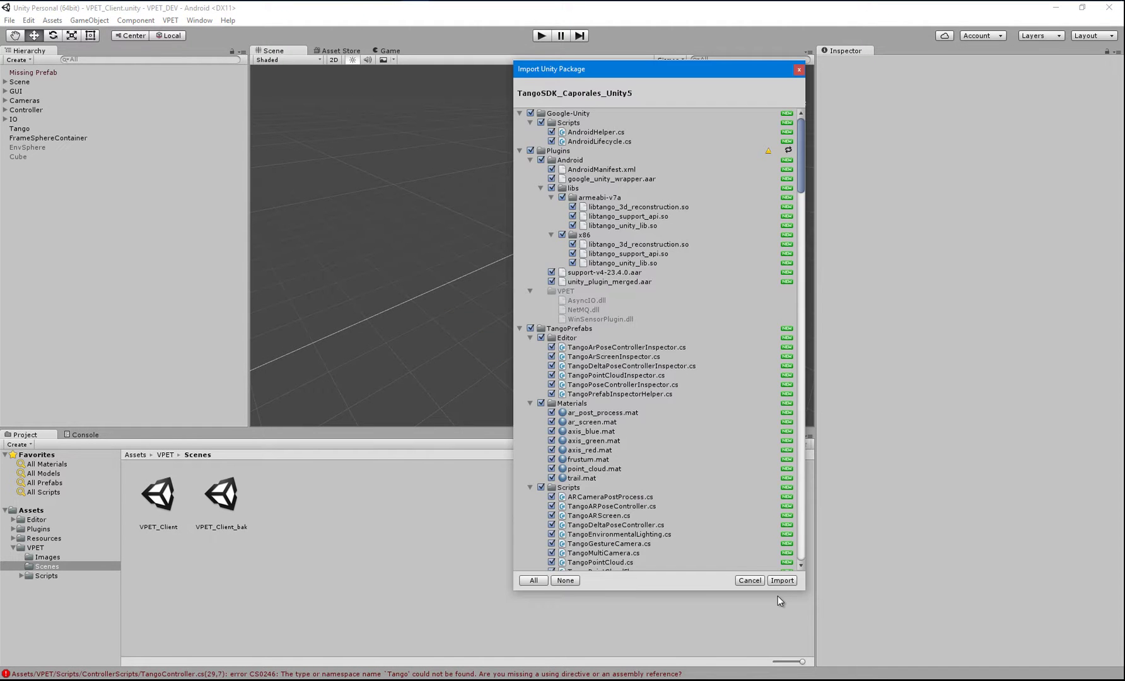
{"action": "left_click", "coordinate": [778, 596]}
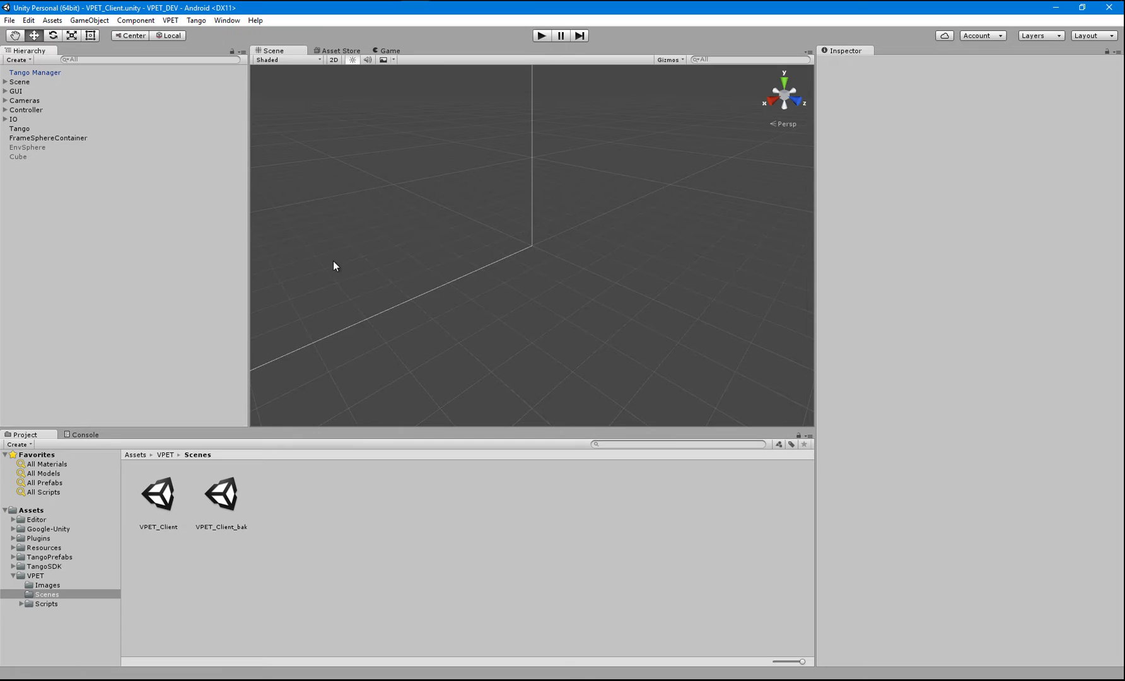
- Inspect the Tango object, then check USE_TANGO in the Android Scripting Define Symbols
{"action": "left_click", "coordinate": [19, 129]}
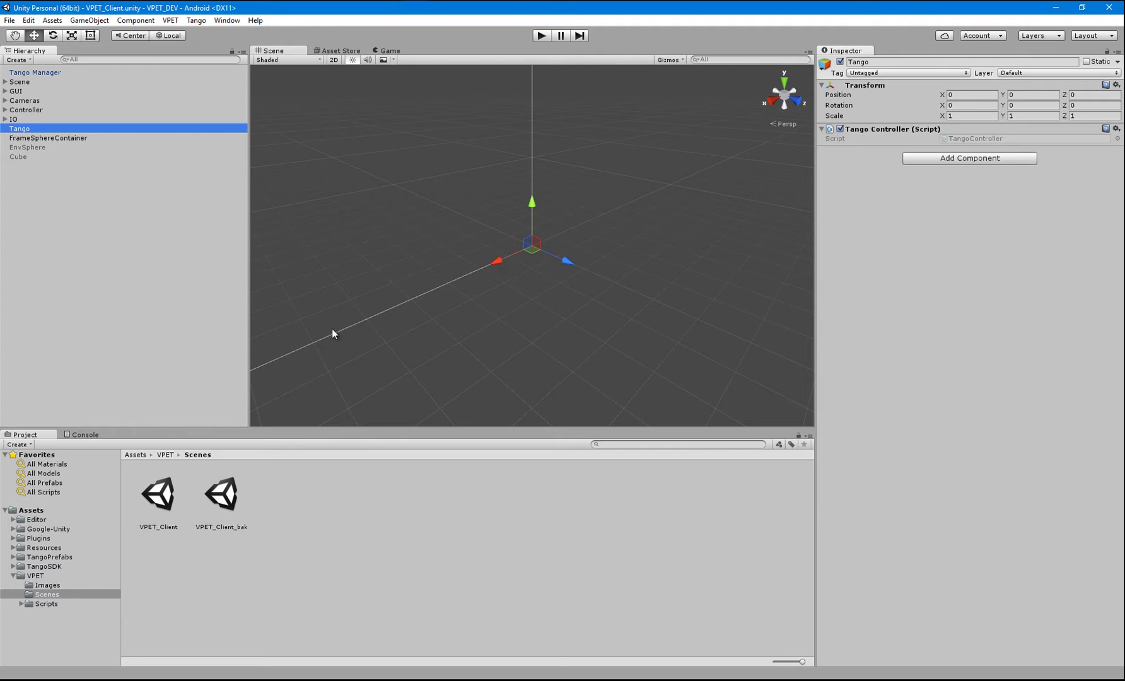
{"action": "key", "text": "ctrl+shift+b"}
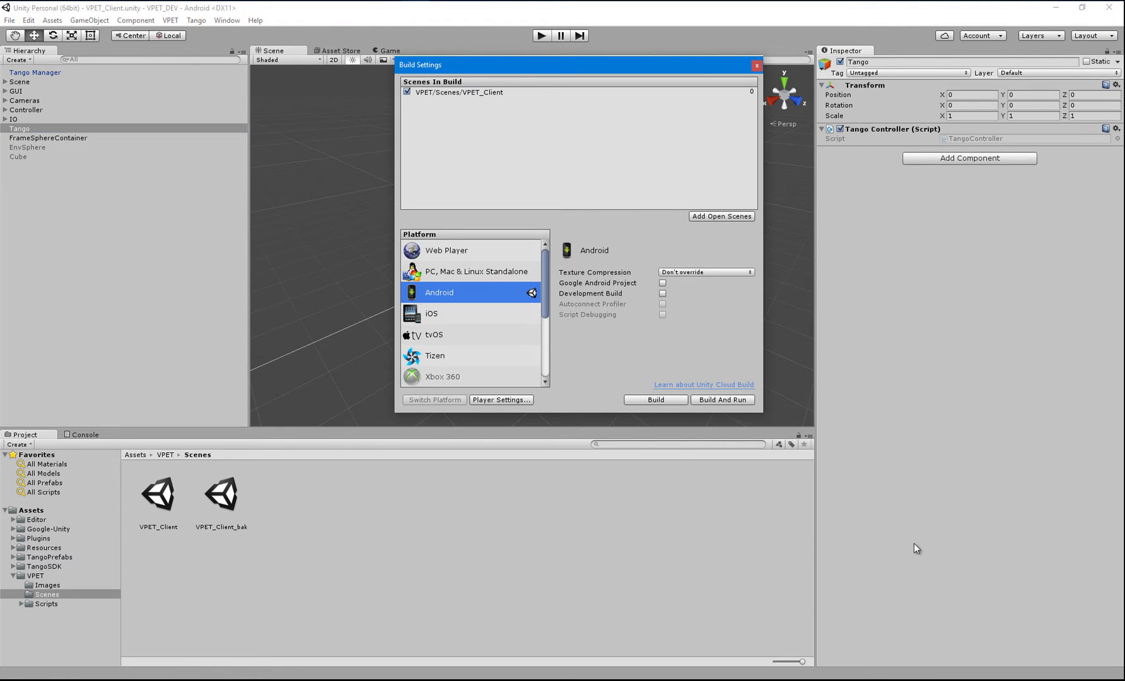
{"action": "scroll", "coordinate": [866, 552], "scroll_direction": "down", "scroll_amount": 2}
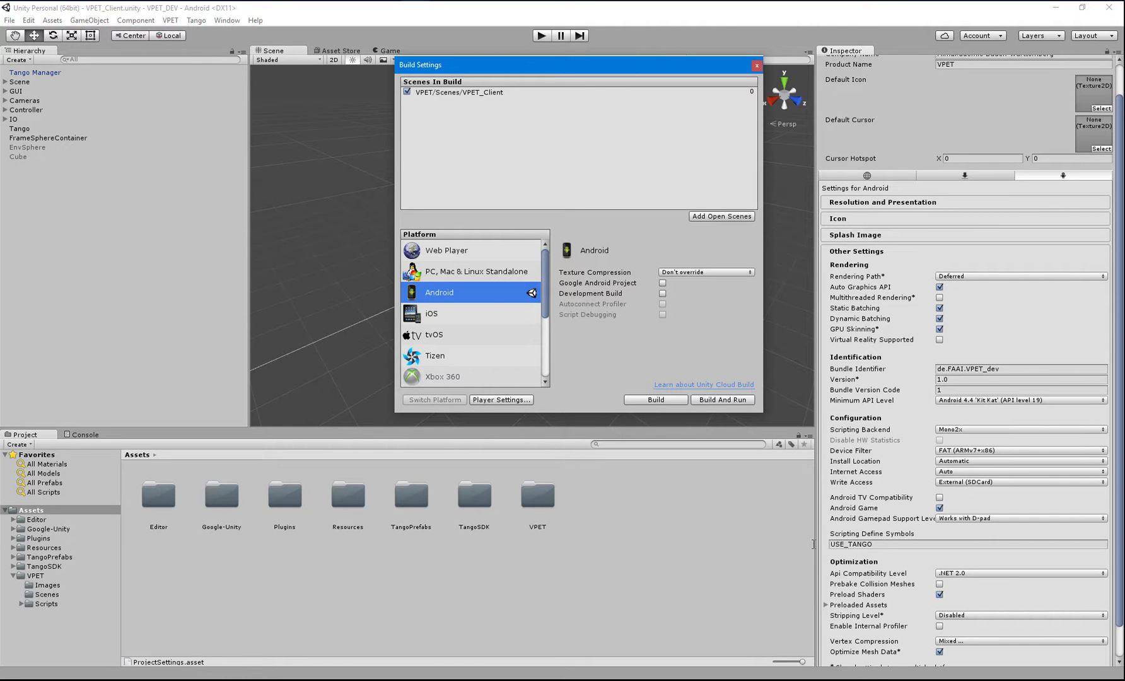
{"action": "left_click", "coordinate": [838, 573]}
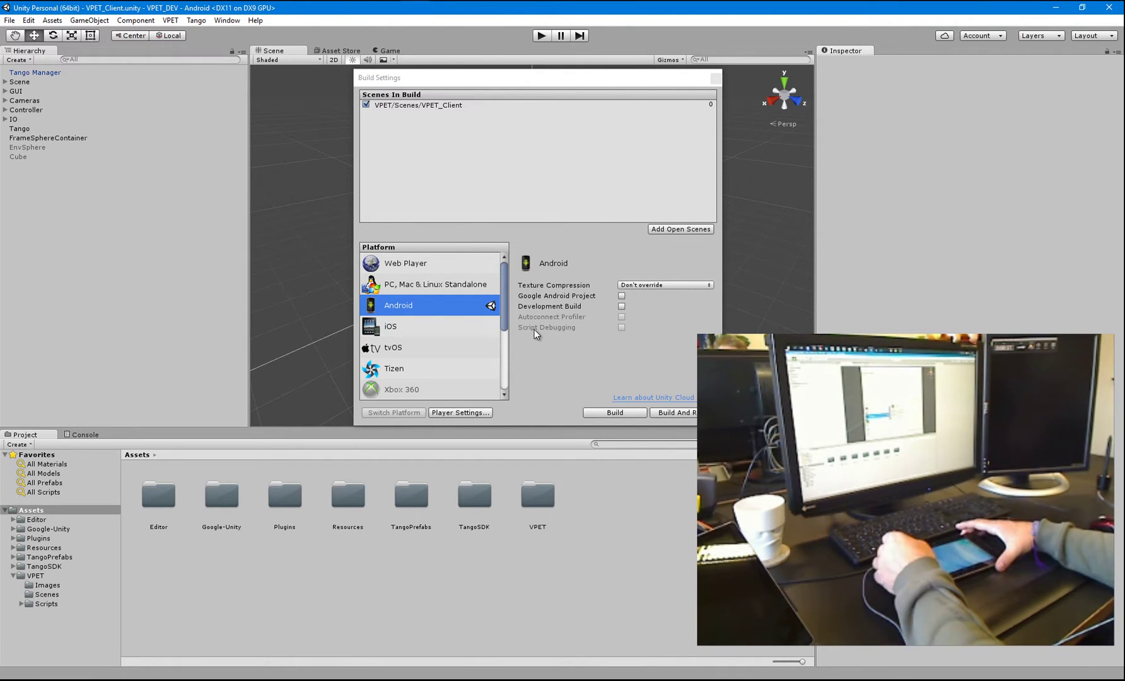
- Build the Android player as VPET.apk in VPET_DEV, replacing the existing file
{"action": "left_click", "coordinate": [674, 412]}
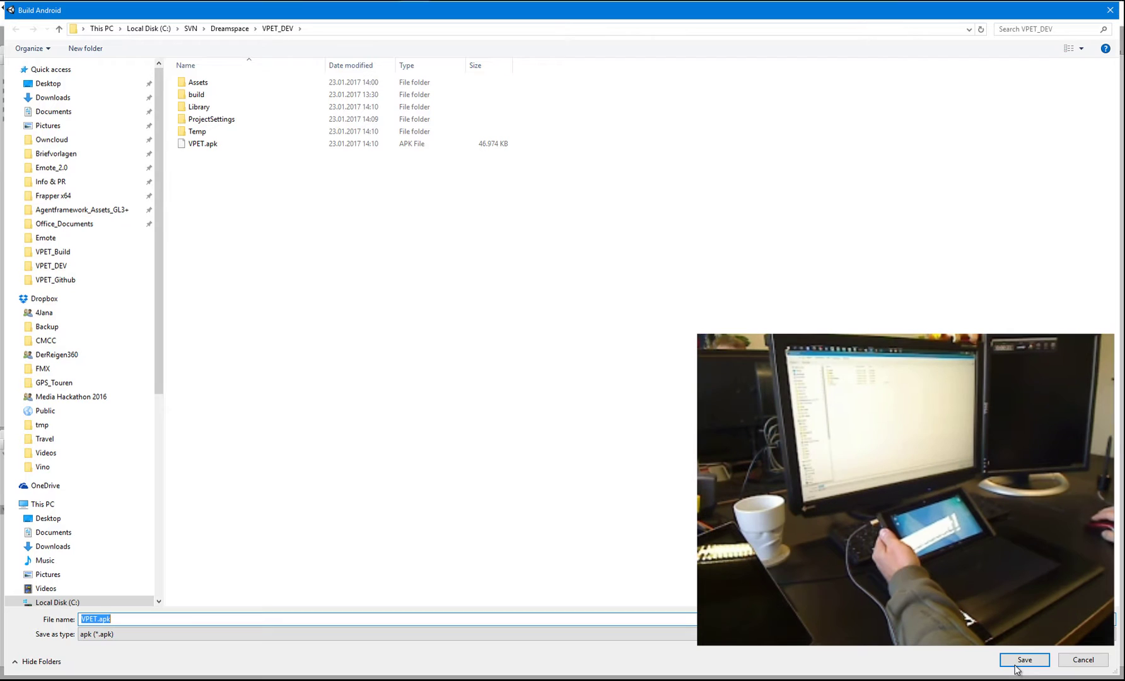
{"action": "left_click", "coordinate": [1021, 661]}
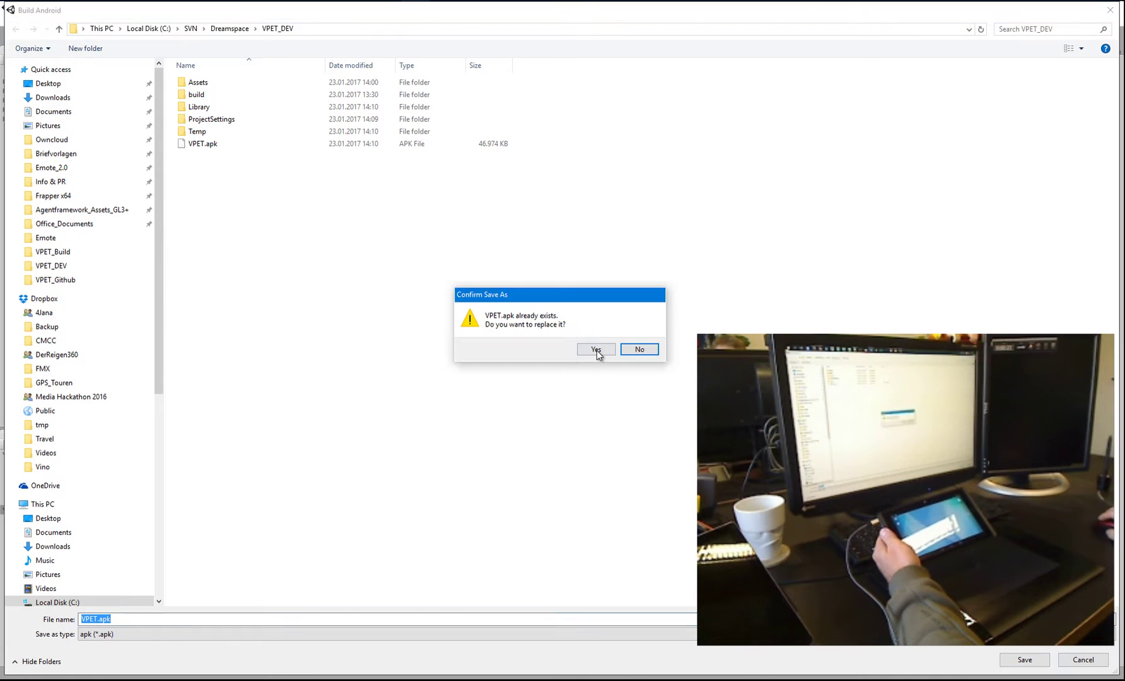
{"action": "left_click", "coordinate": [596, 350]}
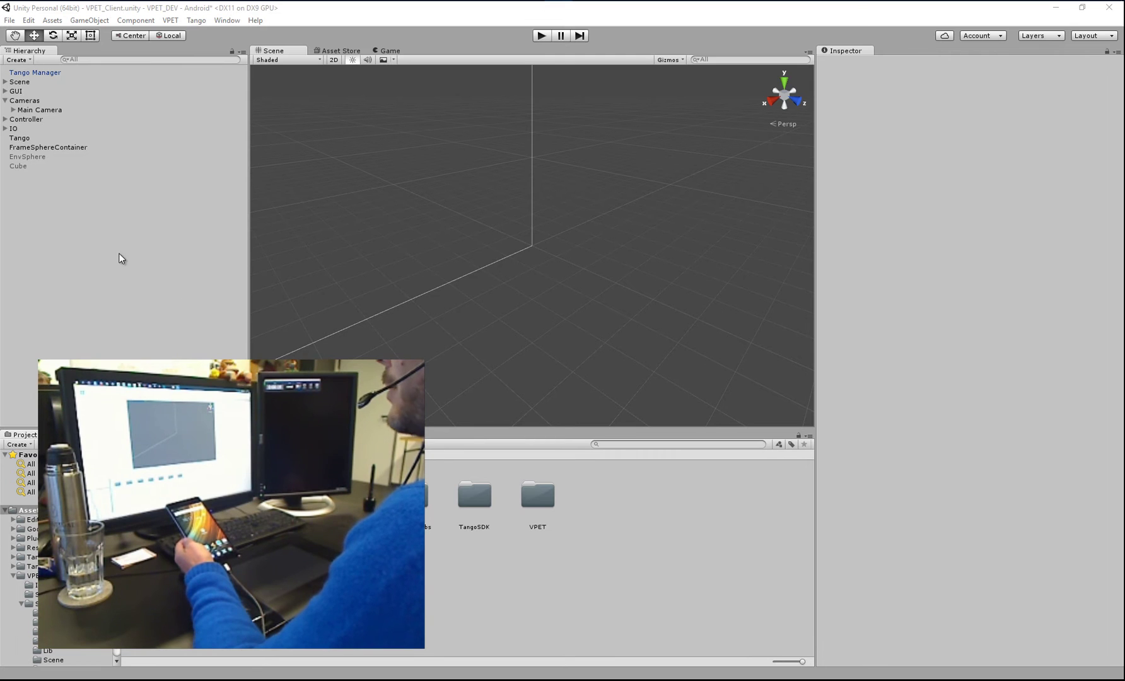
- Review the minimum API level, enable Tango Build 4 Lenovo Phab 2 on Main Camera, and build
{"action": "key", "text": "ctrl+shift+b"}
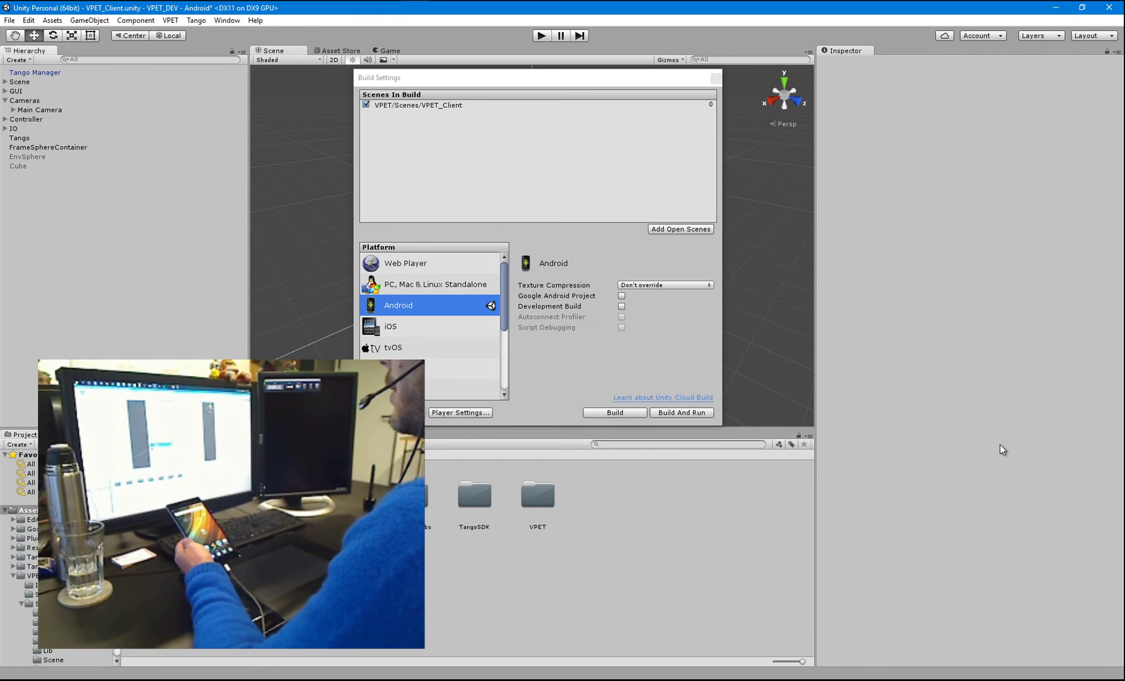
{"action": "left_click", "coordinate": [1022, 435]}
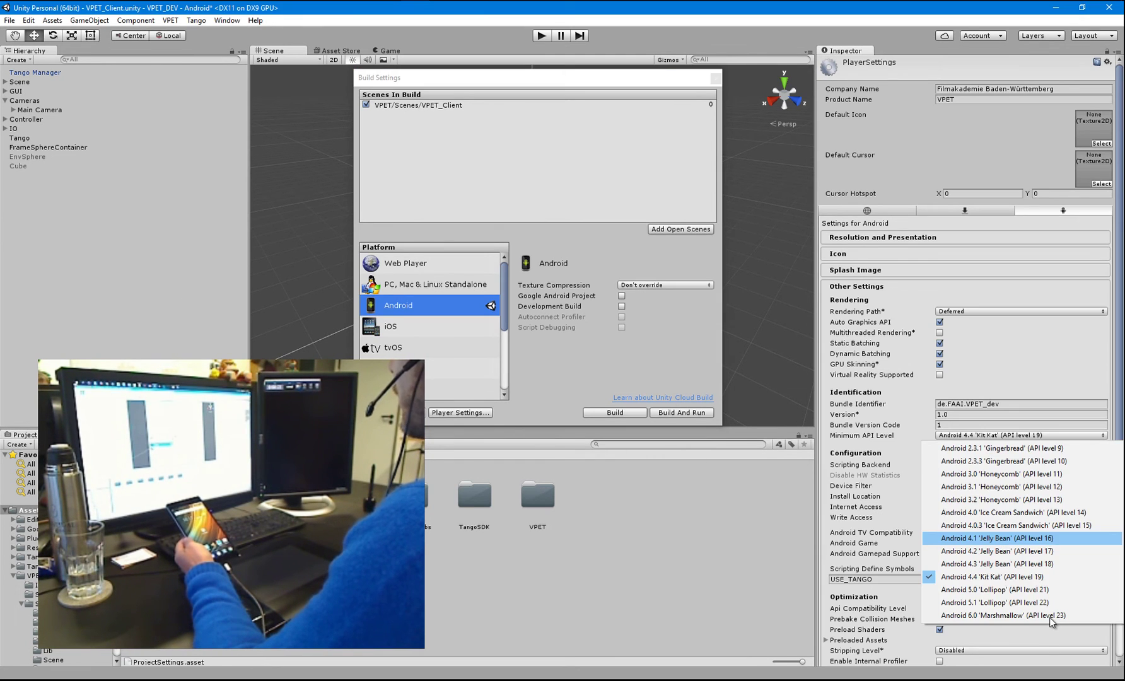
{"action": "left_click", "coordinate": [41, 113]}
{"action": "left_click", "coordinate": [32, 110]}
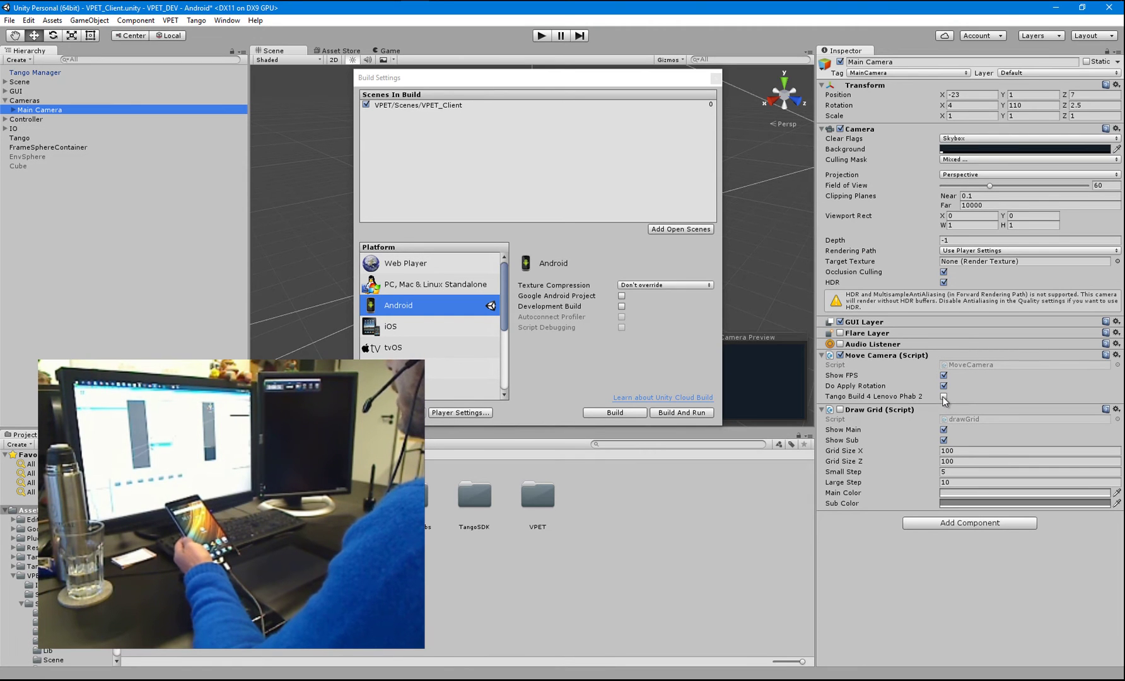
{"action": "left_click", "coordinate": [975, 398]}
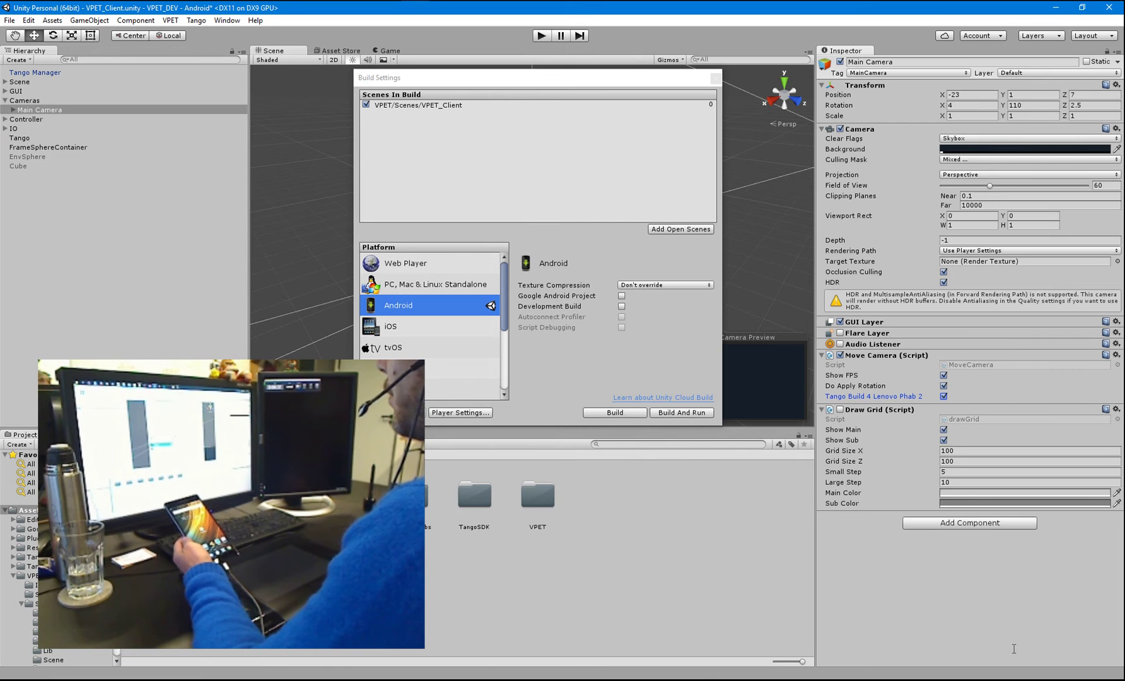
{"action": "left_click", "coordinate": [615, 413]}
- Save as VPET.apk and confirm replacing the existing file to start the Lenovo Phab 2 build
{"action": "key", "text": "Return"}
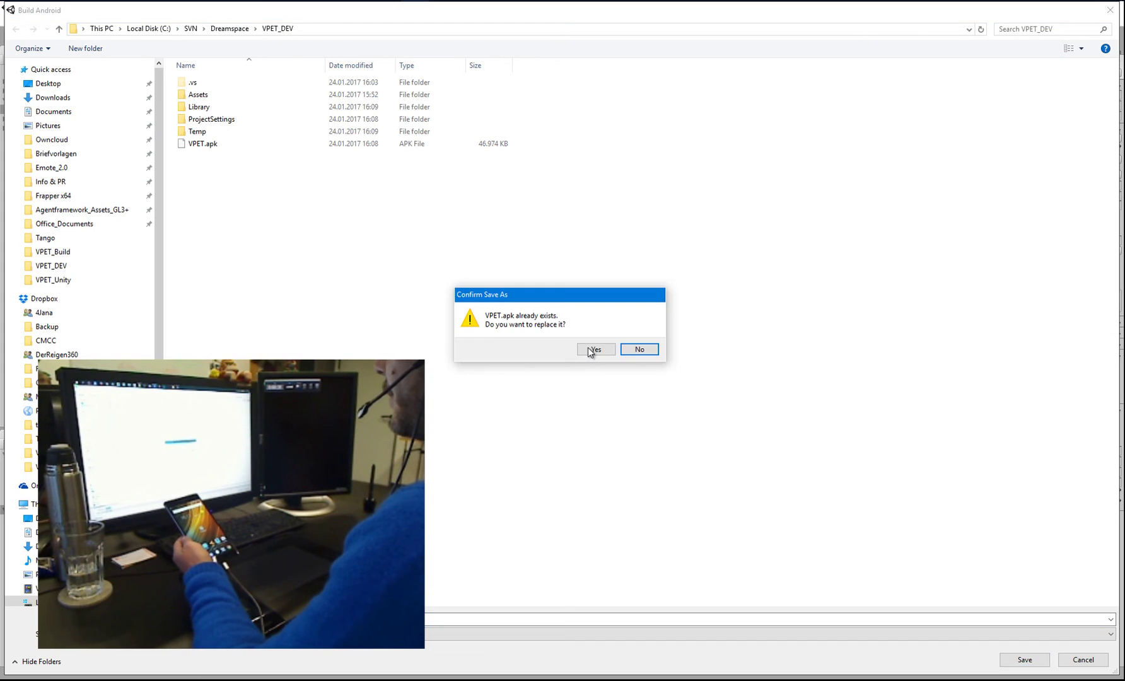
{"action": "left_click", "coordinate": [588, 348]}
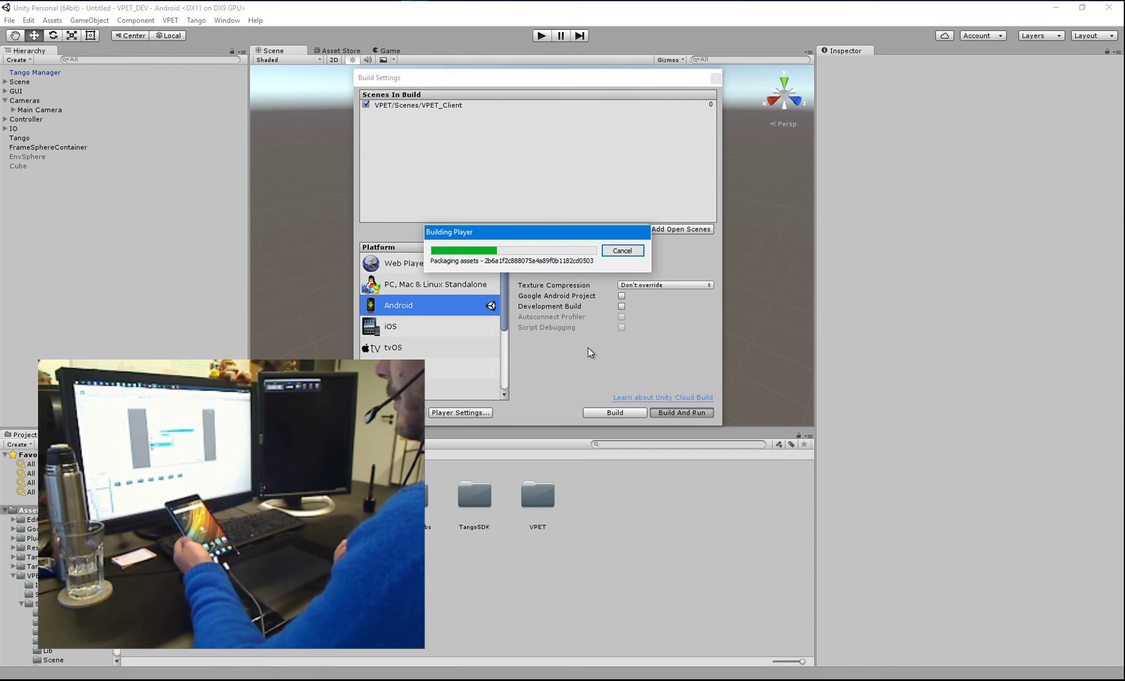